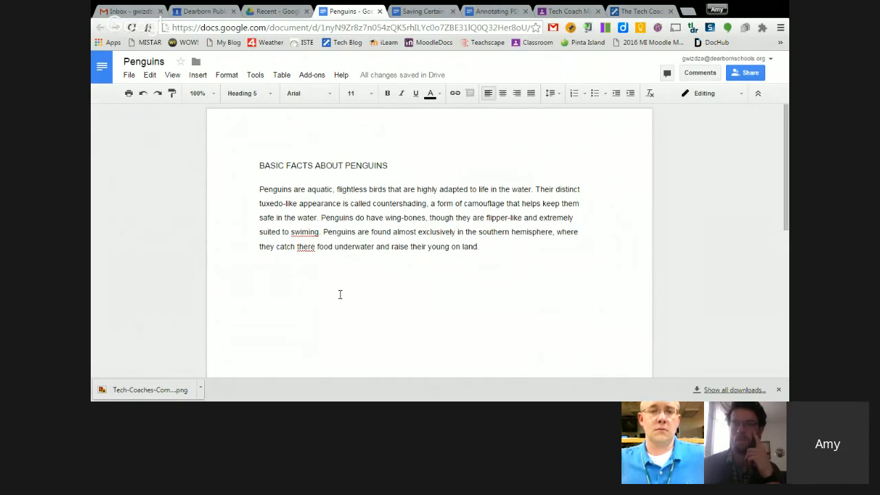
Apply the Title style to the heading "BASIC FACTS ABOUT PENGUINS" and centre it.
left_click_drag(256, 166, 391, 165)
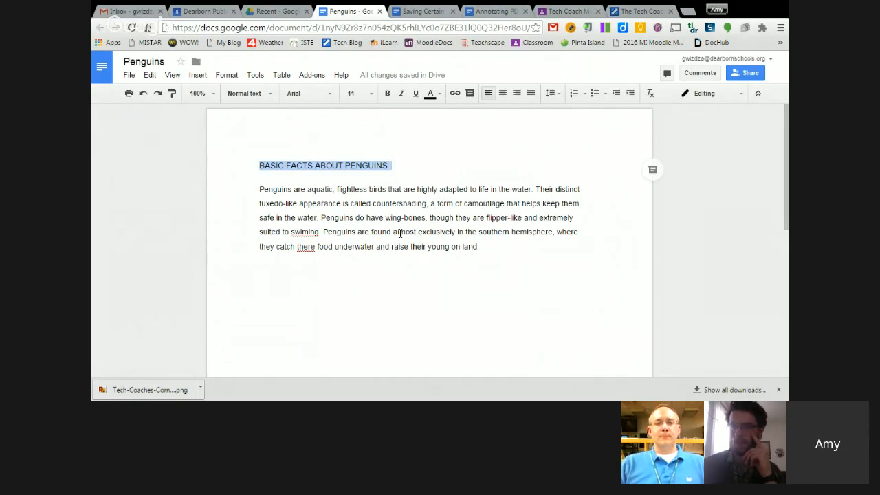
left_click(270, 96)
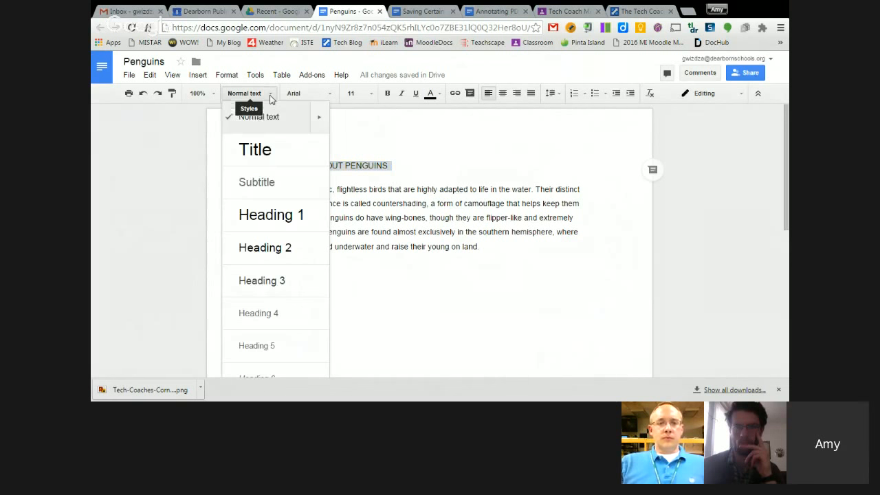
left_click(256, 150)
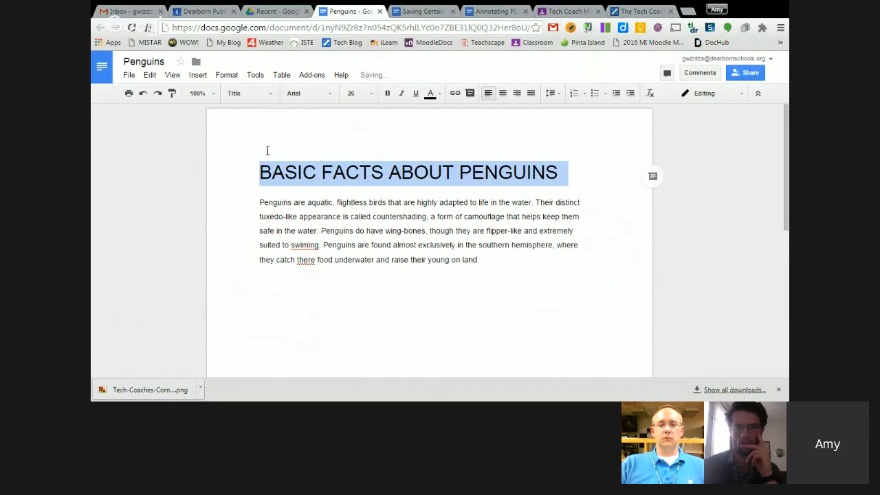
left_click(504, 98)
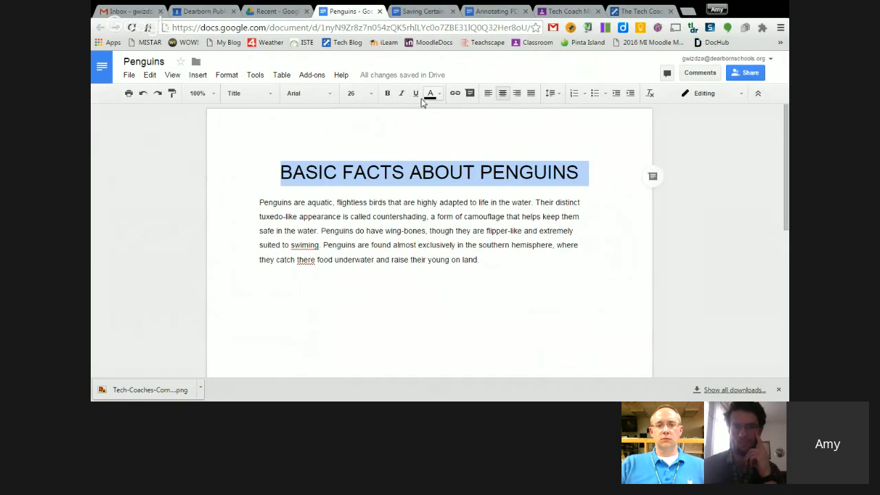
Change the heading's font to Georgia and its text colour to cornflower blue.
left_click(326, 96)
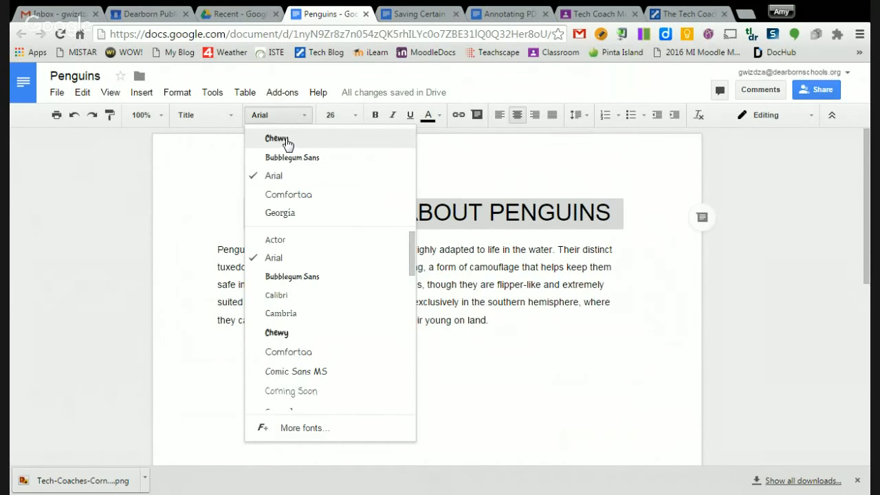
left_click(301, 117)
left_click(301, 118)
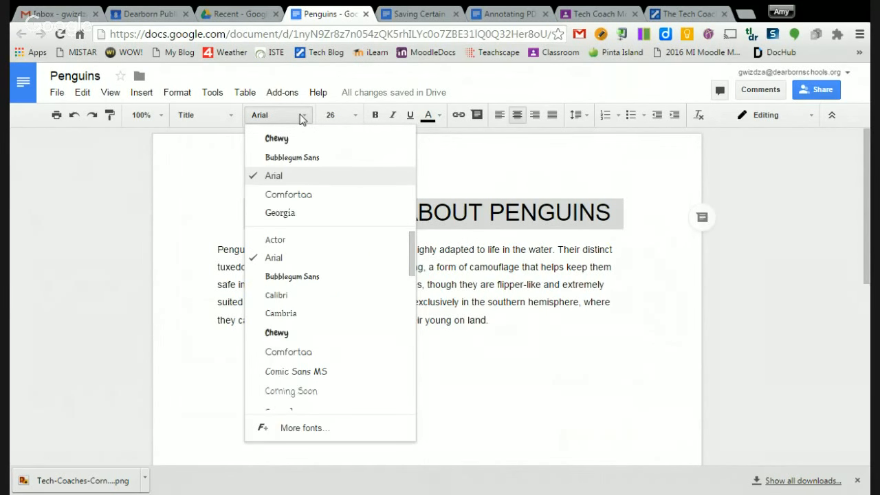
left_click(284, 214)
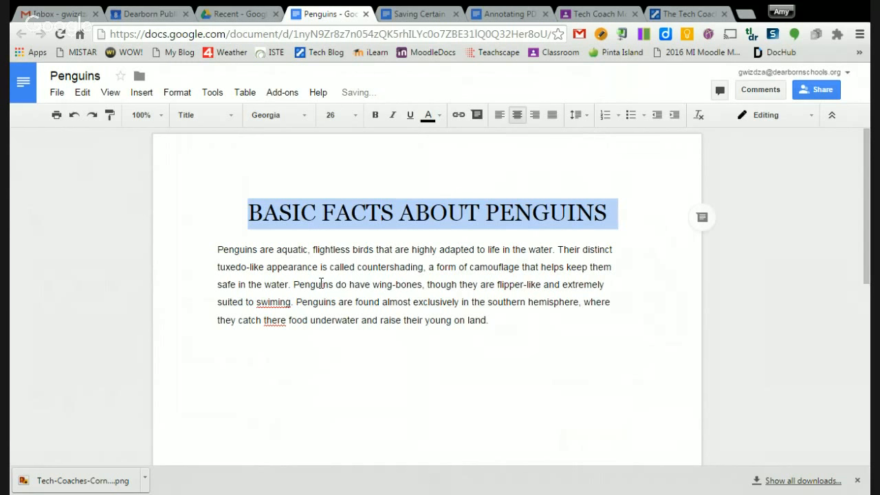
left_click(440, 117)
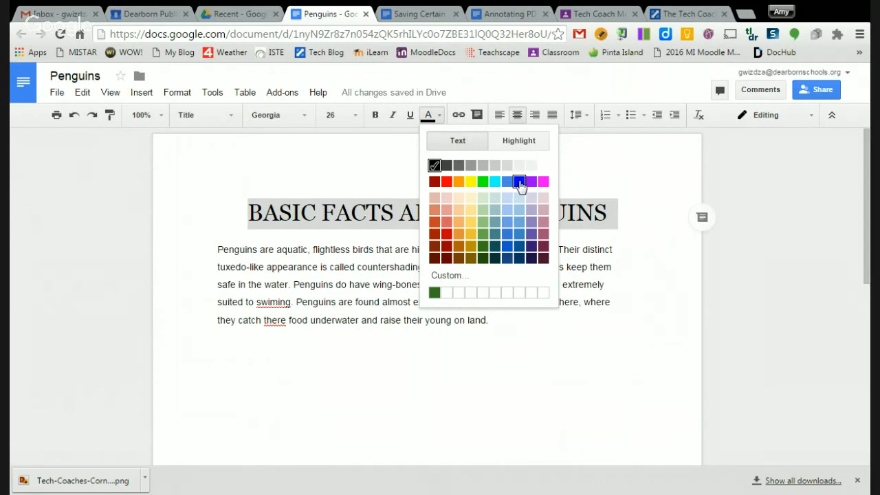
left_click(508, 182)
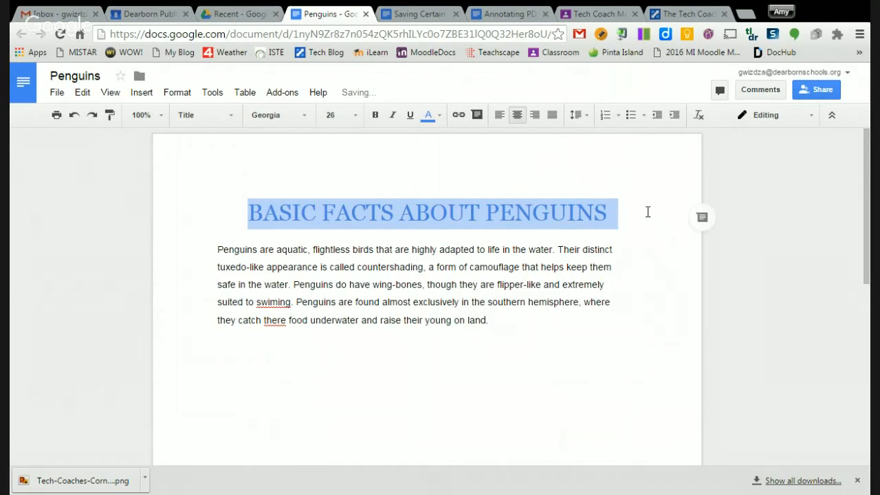
left_click(648, 212)
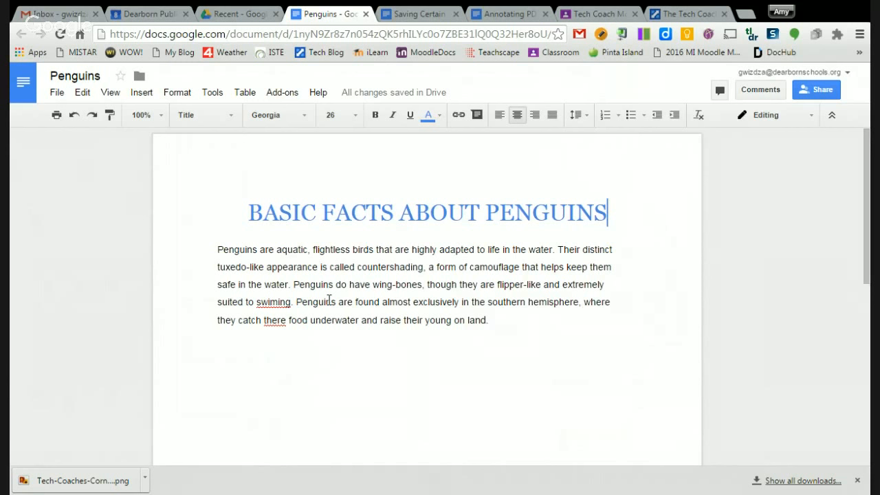
Try Heading 1 on the body paragraph and settle on the Normal text style for it.
left_click_drag(217, 249, 615, 321)
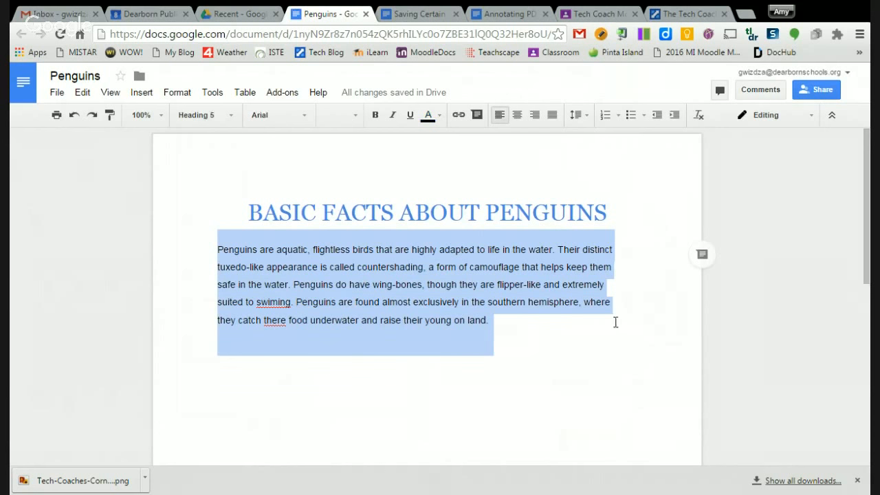
left_click(232, 115)
left_click(264, 267)
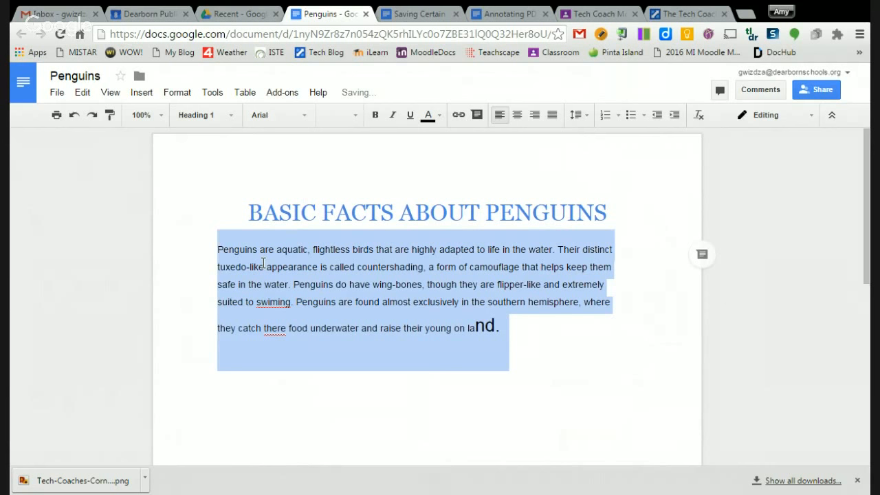
left_click(233, 115)
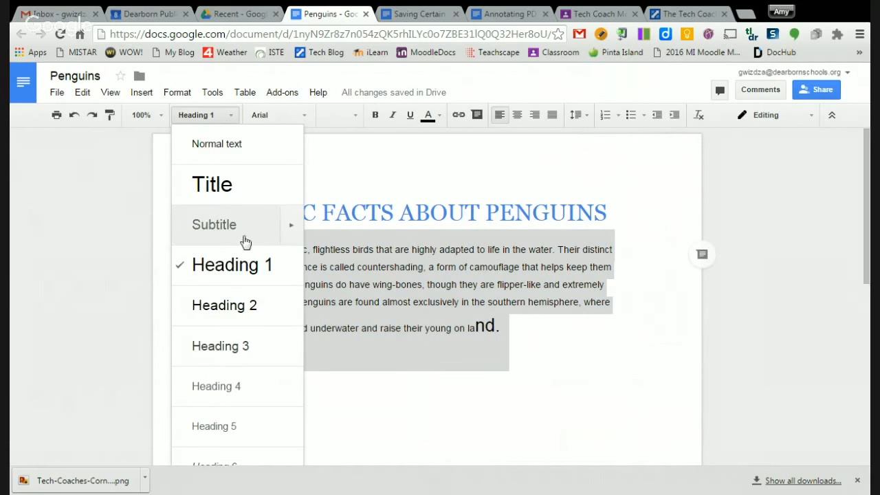
left_click(236, 137)
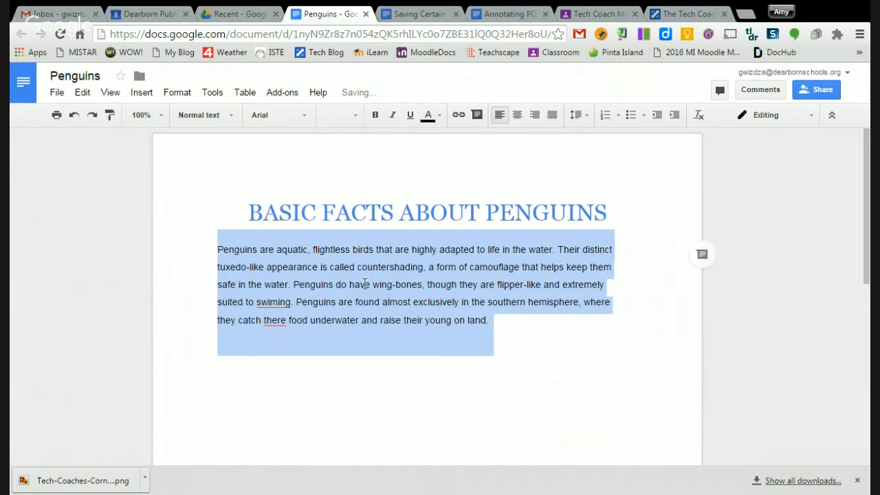
Set the body paragraph's font to Actor and make the text bold and italic.
left_click(305, 121)
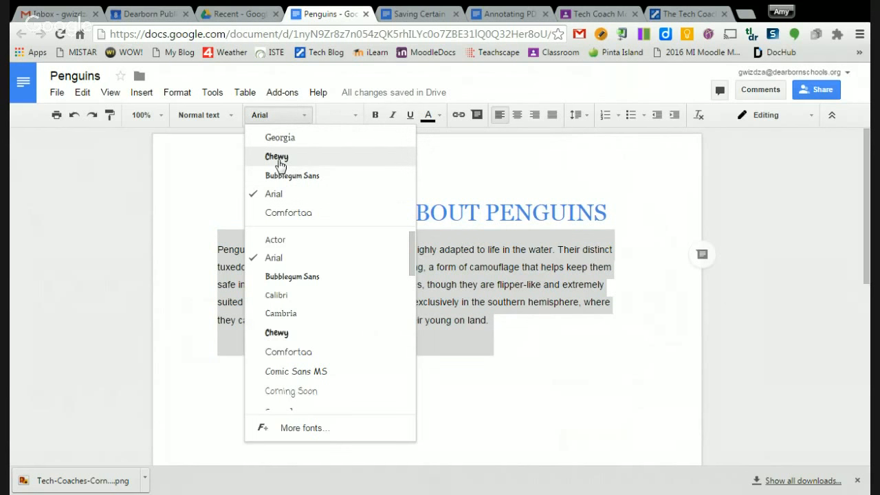
left_click(277, 240)
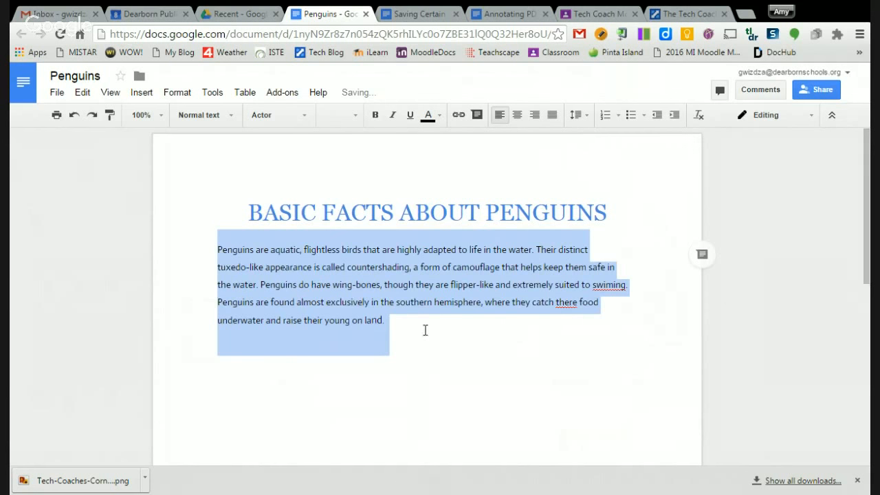
left_click(375, 117)
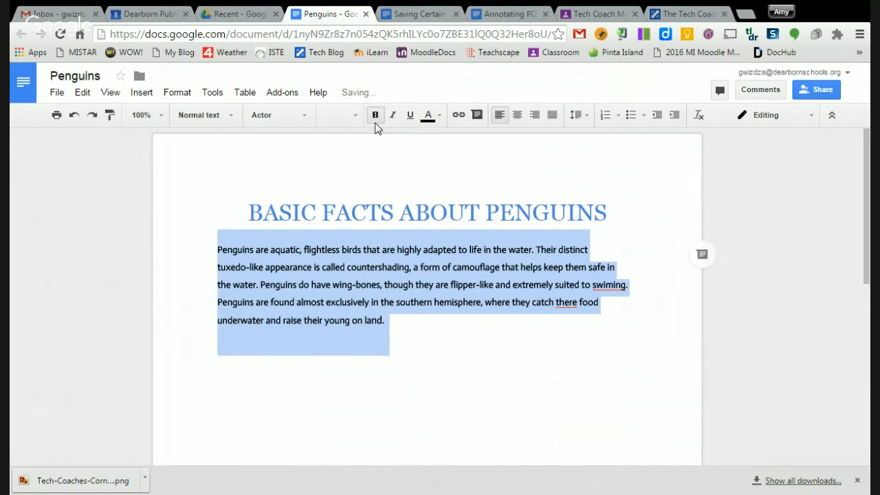
left_click(393, 115)
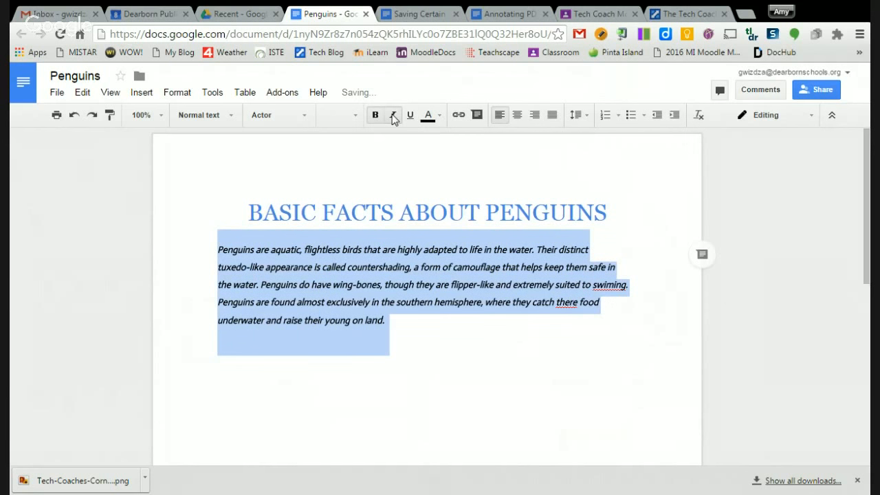
Try underlining the body paragraph and colouring it red, and restore it to black without underline.
left_click(410, 116)
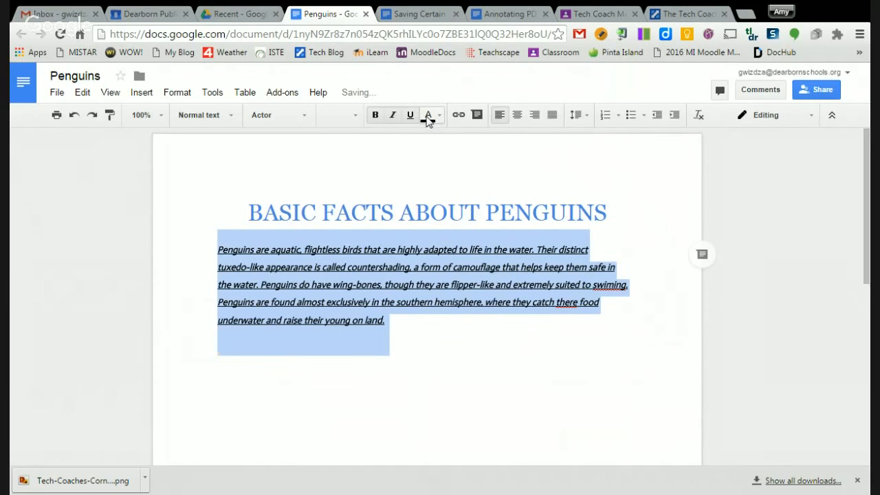
left_click(427, 118)
left_click(445, 180)
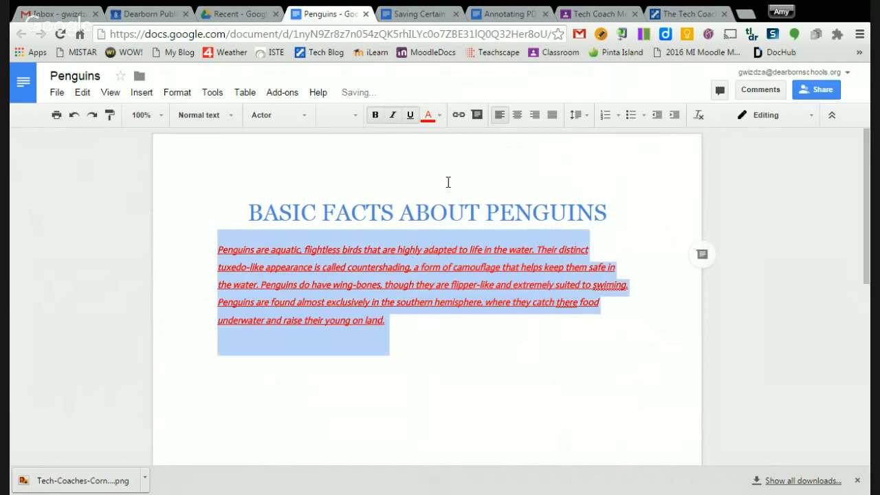
left_click(435, 118)
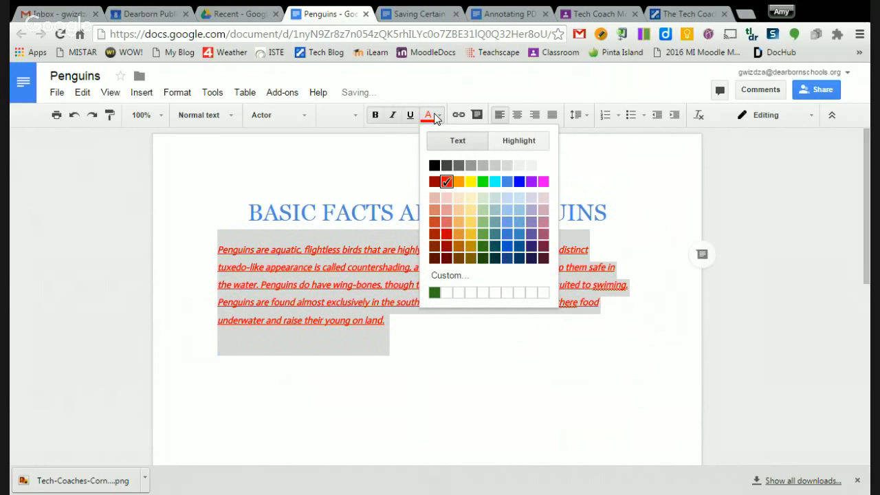
left_click(435, 166)
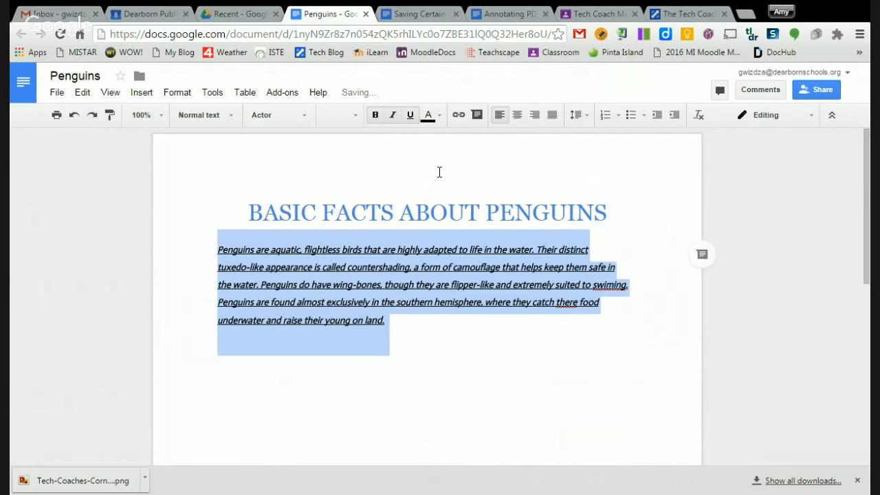
left_click(409, 115)
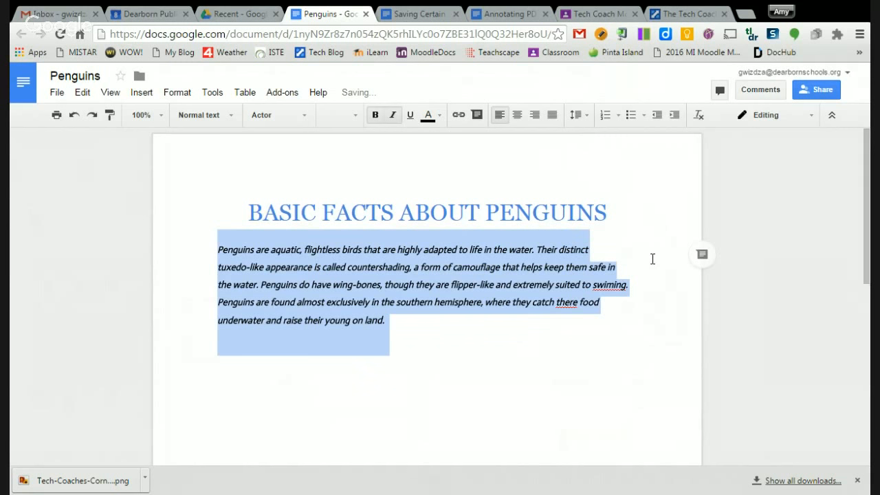
left_click(652, 258)
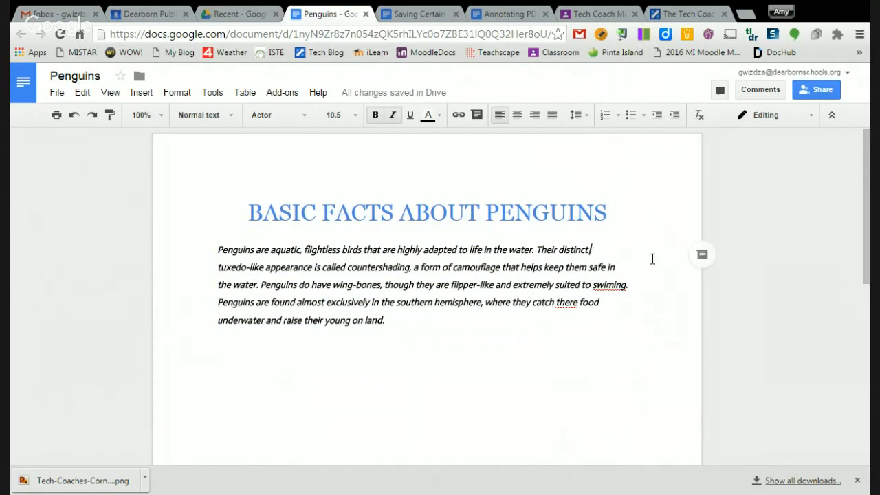
Try centre and right alignment on the body paragraph and return it to left alignment.
left_click(217, 250)
left_click(517, 115)
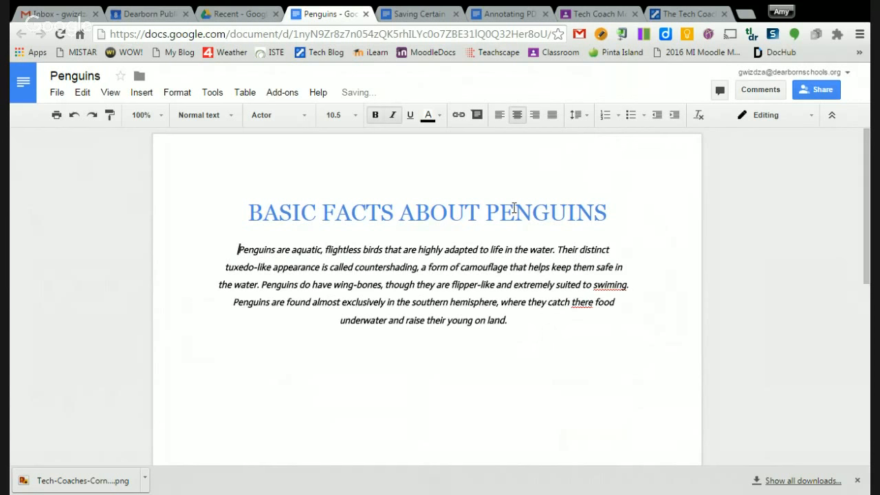
left_click(535, 117)
left_click(500, 114)
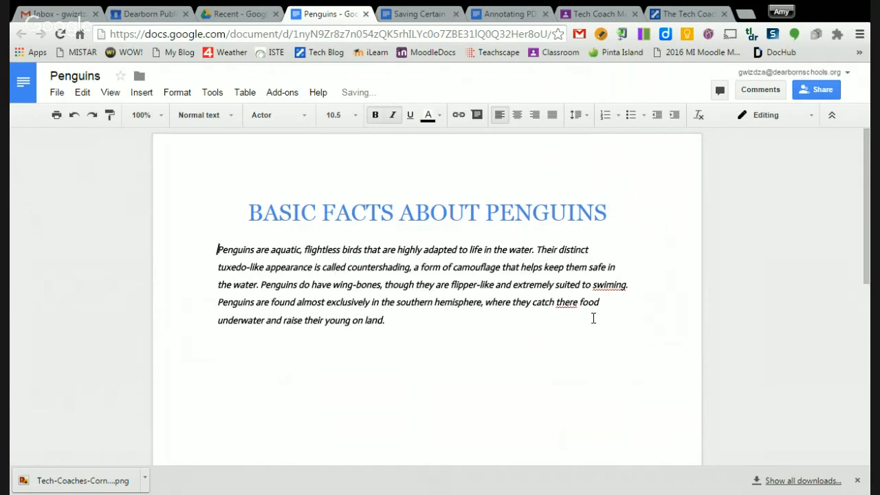
Set the line spacing of the body paragraph to Double.
left_click(578, 115)
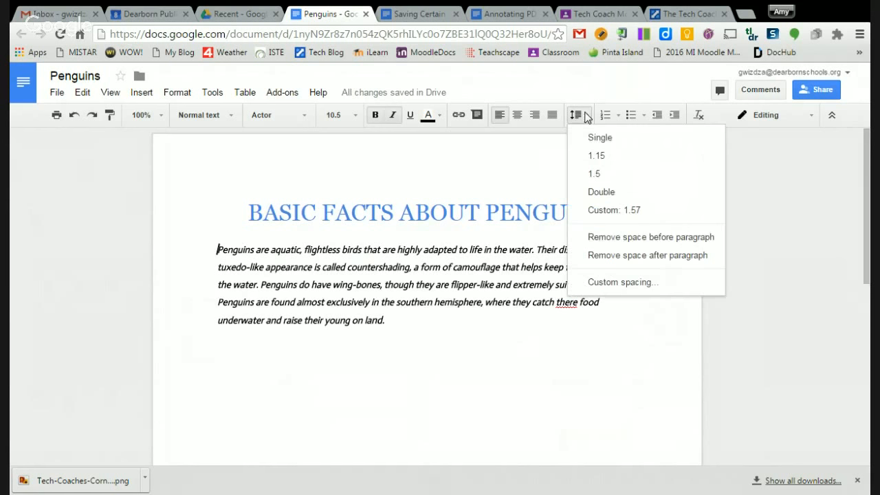
left_click(608, 194)
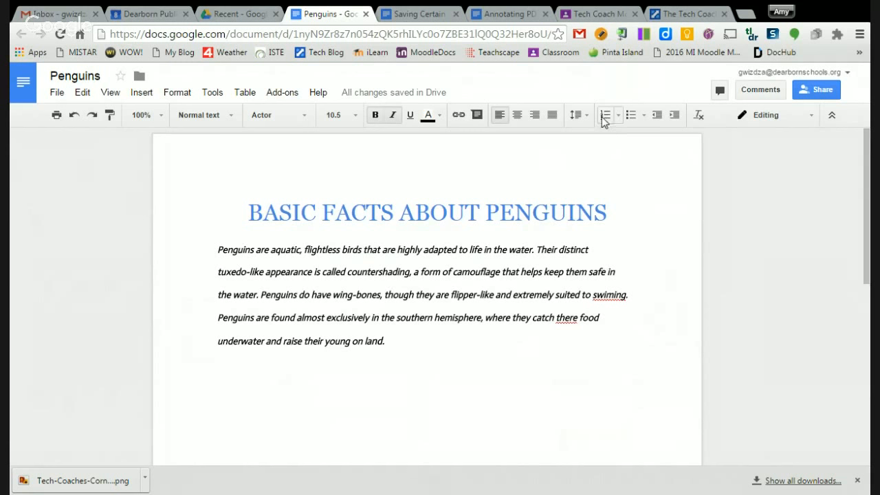
left_click(645, 117)
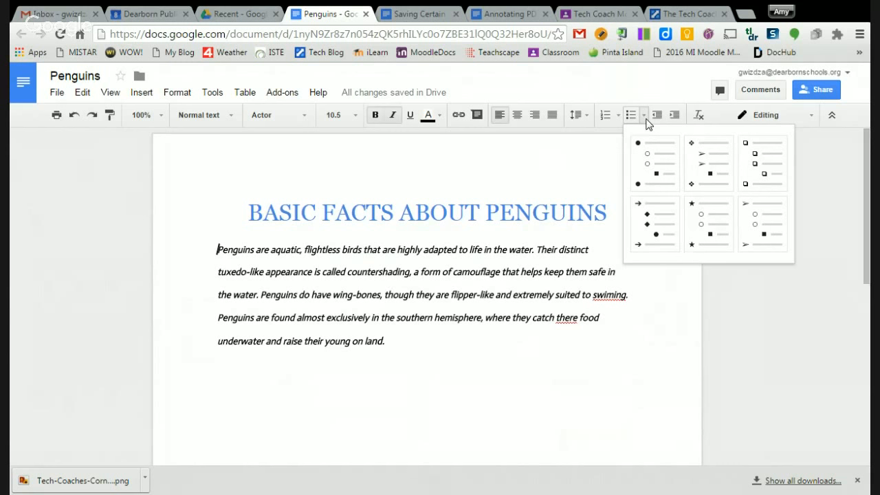
left_click(647, 121)
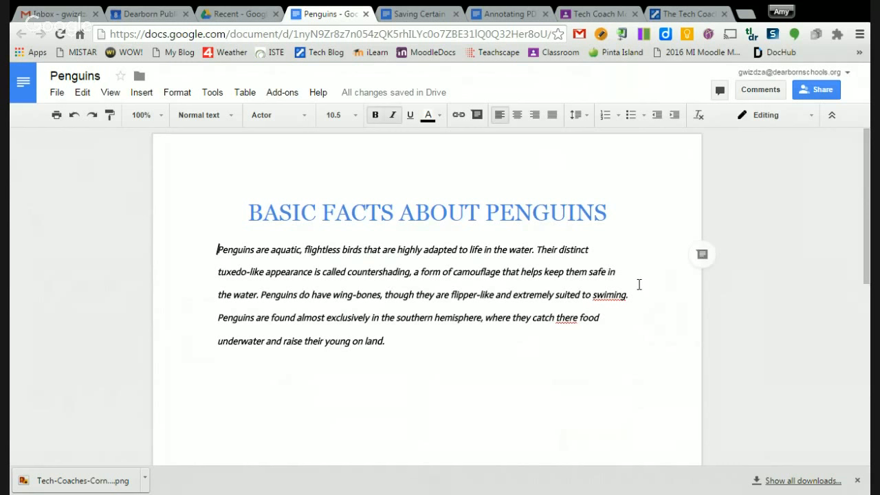
left_click(412, 337)
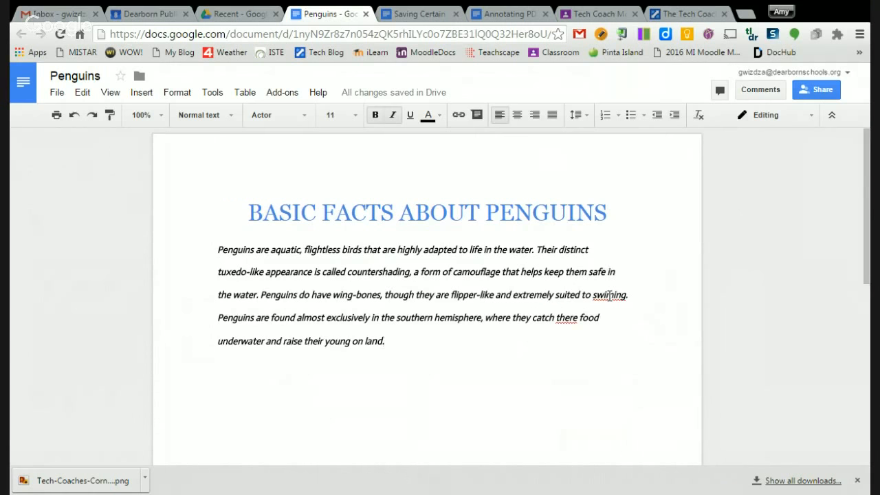
Replace the flagged words "swiming" and "there" in the body paragraph with the suggested corrections "swimming" and "their".
right_click(609, 294)
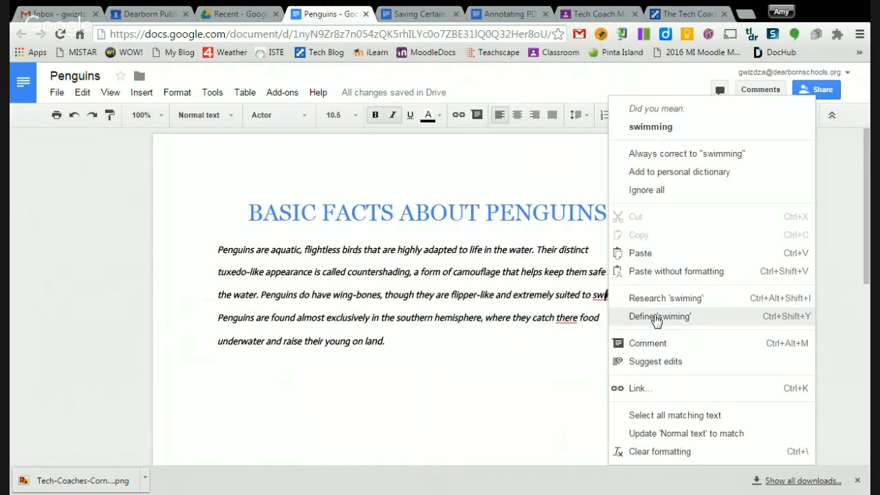
left_click(678, 133)
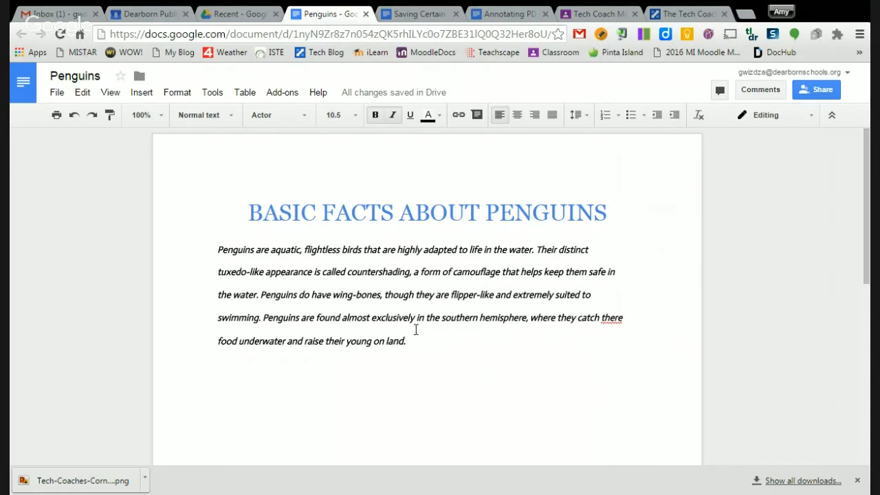
right_click(611, 321)
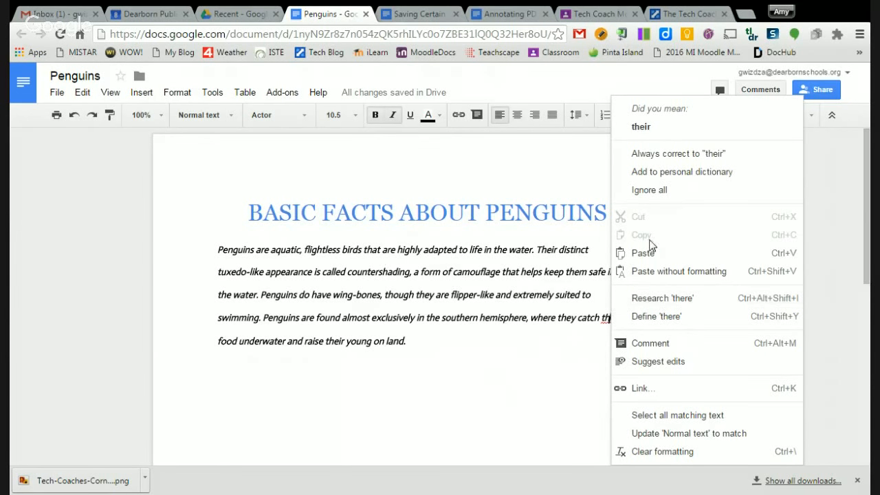
left_click(649, 129)
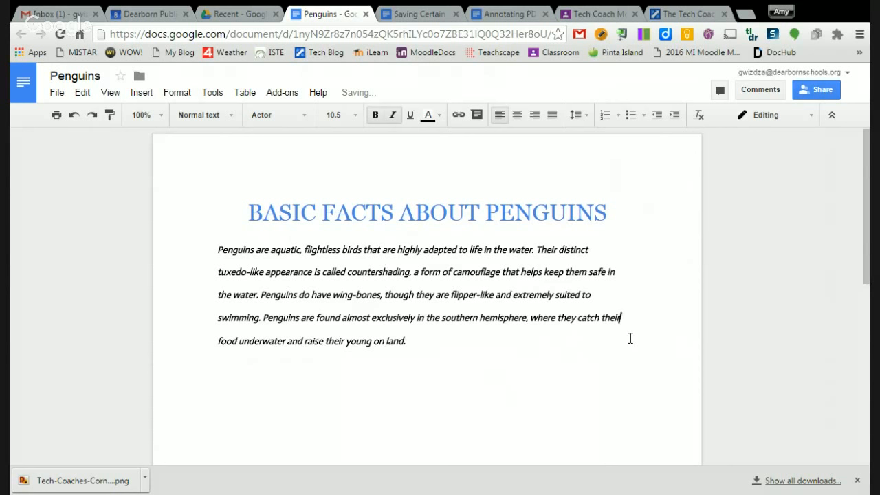
Start a new line below the body paragraph and turn off italics for it.
left_click(424, 341)
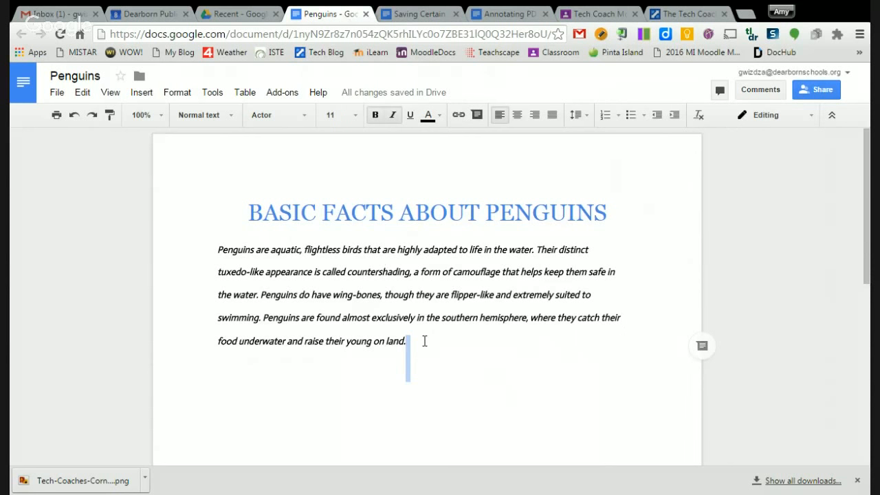
key("Return")
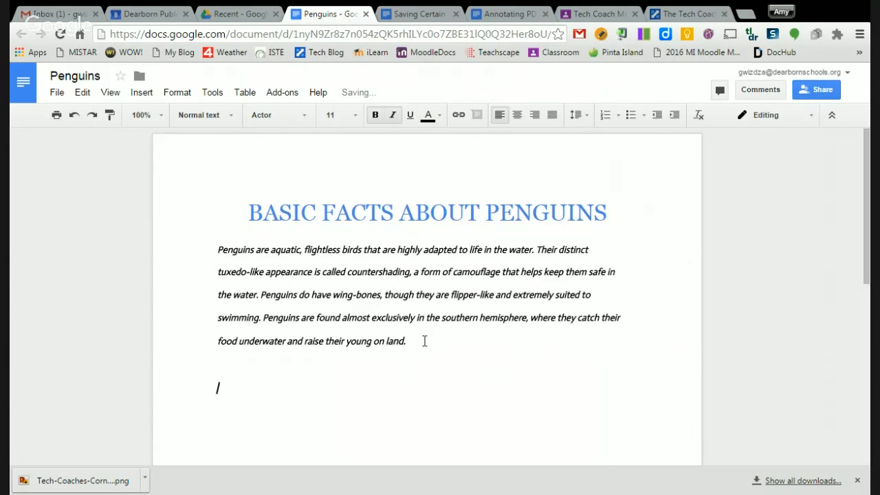
left_click(392, 115)
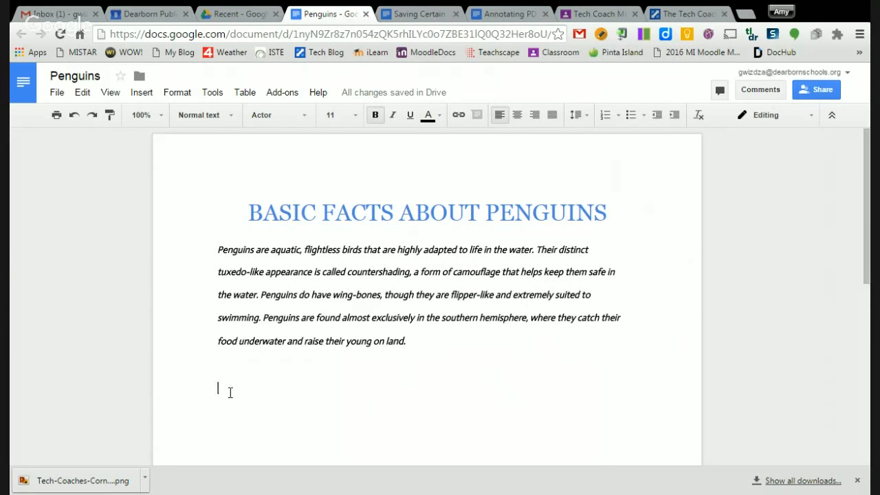
Start inserting an image below the paragraph and search Google for "penguin" pictures.
left_click(145, 96)
left_click(150, 117)
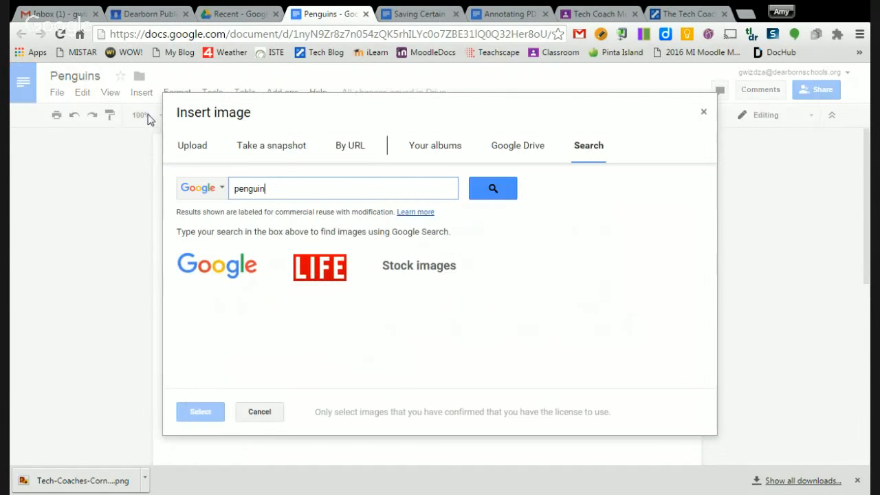
left_click_drag(279, 193, 197, 190)
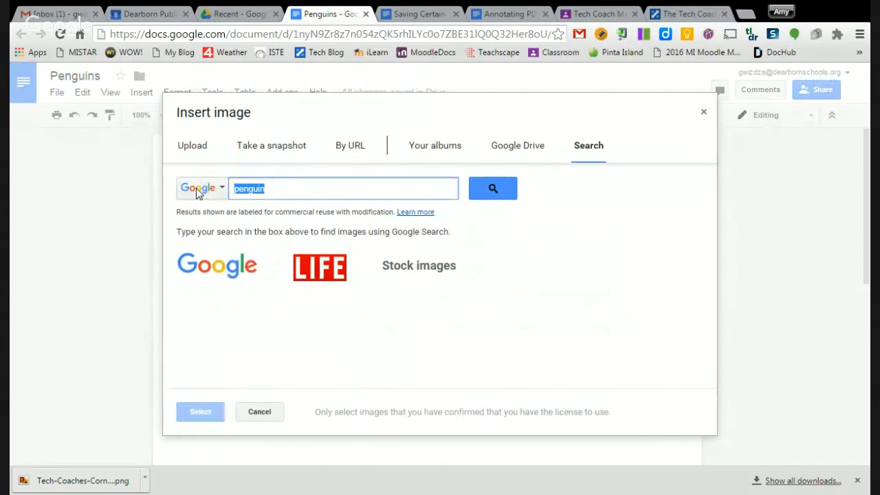
left_click(289, 186)
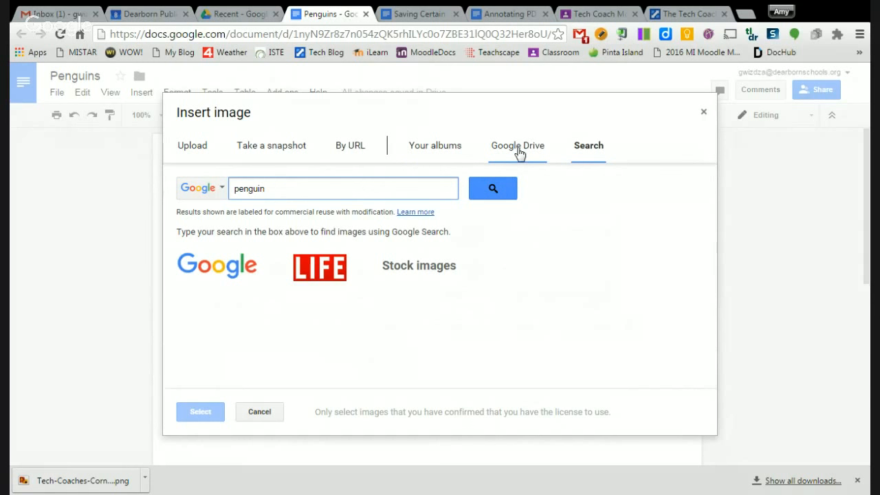
left_click(584, 153)
left_click(319, 191)
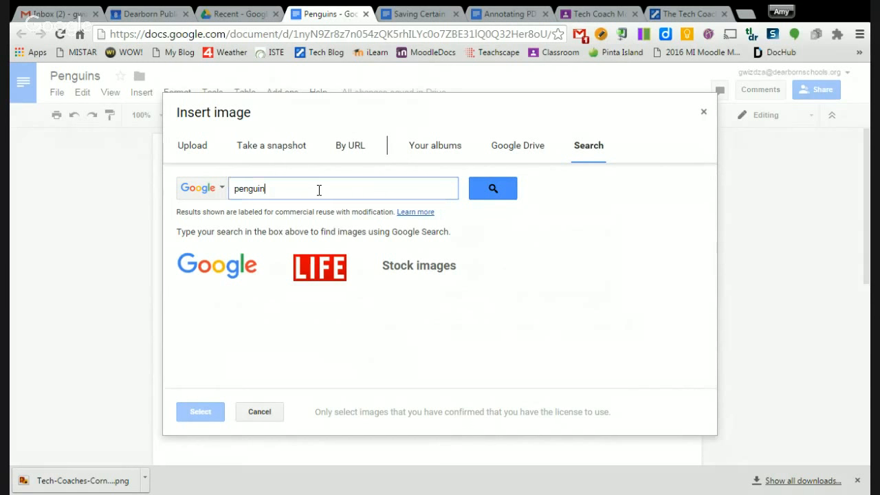
left_click(490, 189)
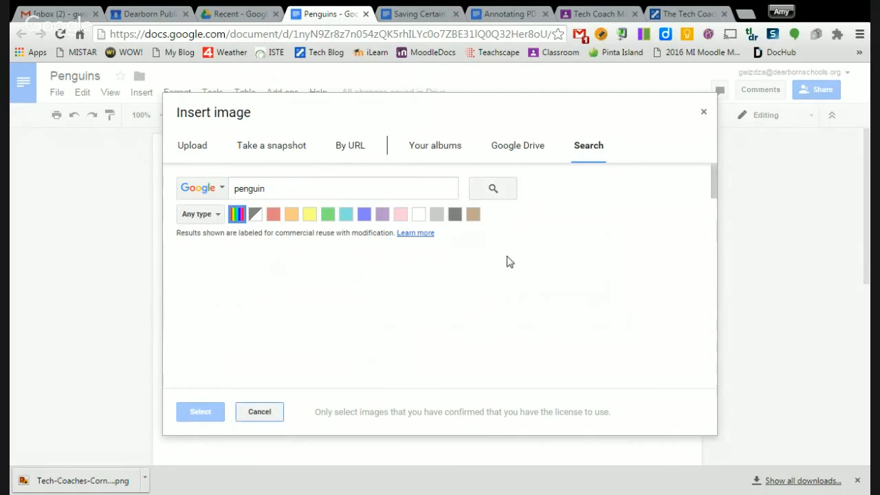
Insert the found image of a single emperor penguin standing on snow, sourced from the Wikipedia Emperor_penguin page.
scroll(656, 266, "down", 1)
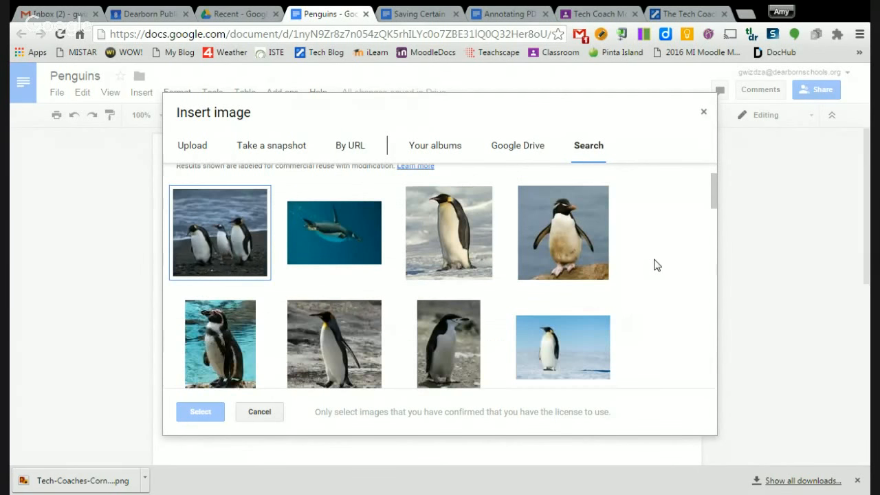
left_click(462, 234)
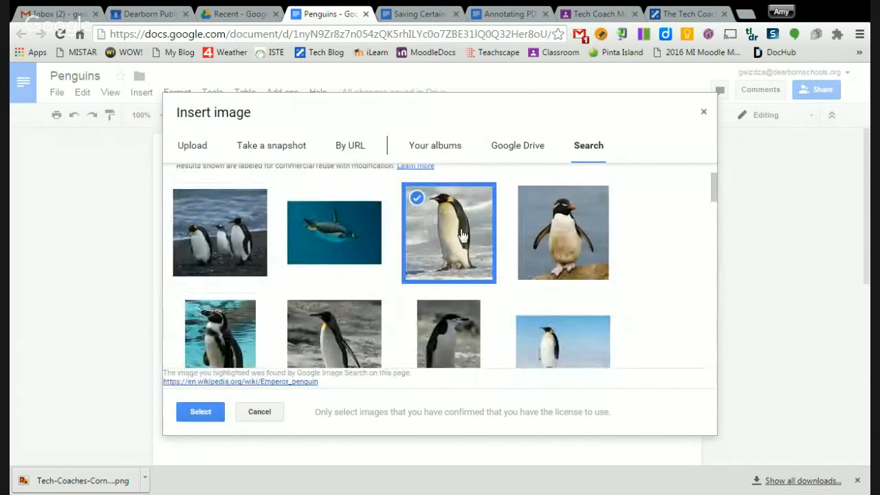
left_click(201, 413)
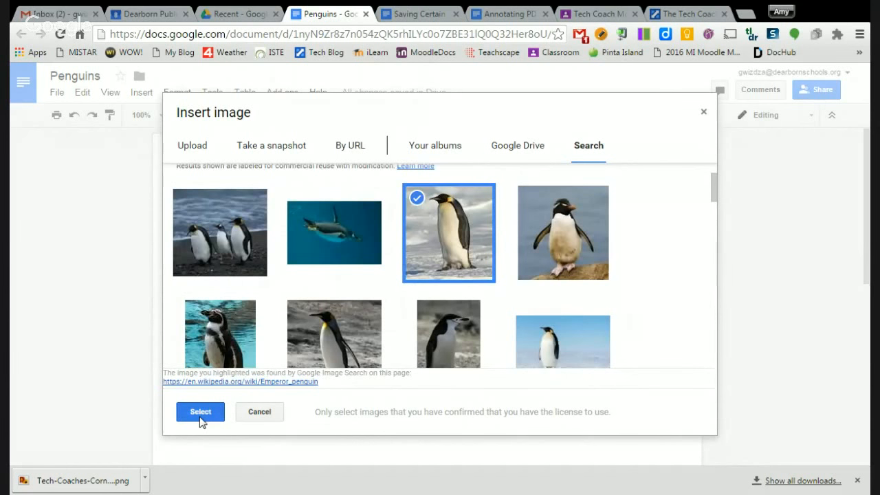
Shrink the penguin image proportionally to about 40% of its inserted width so it fits beneath the body paragraph.
scroll(557, 427, "up", 7)
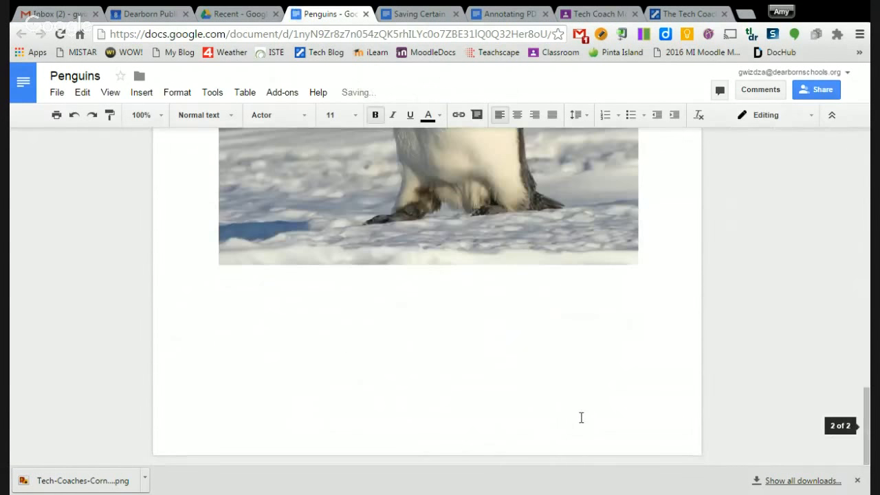
scroll(579, 362, "down", 3)
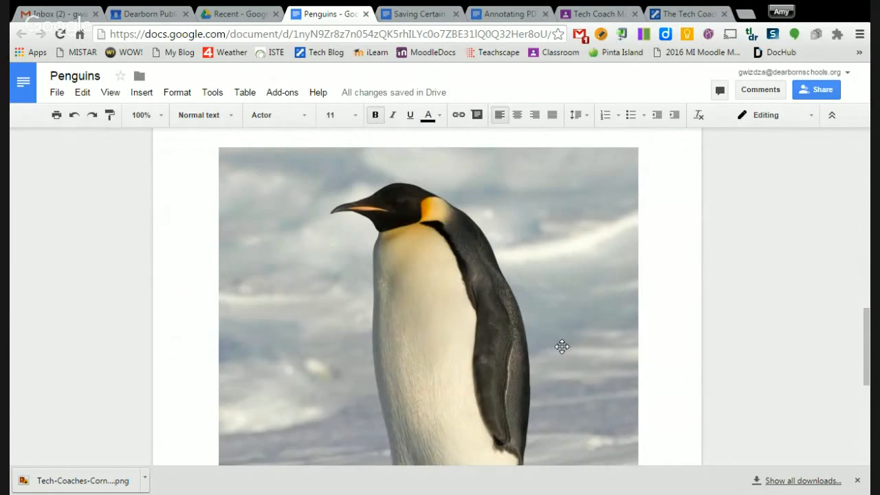
scroll(562, 347, "up", 10)
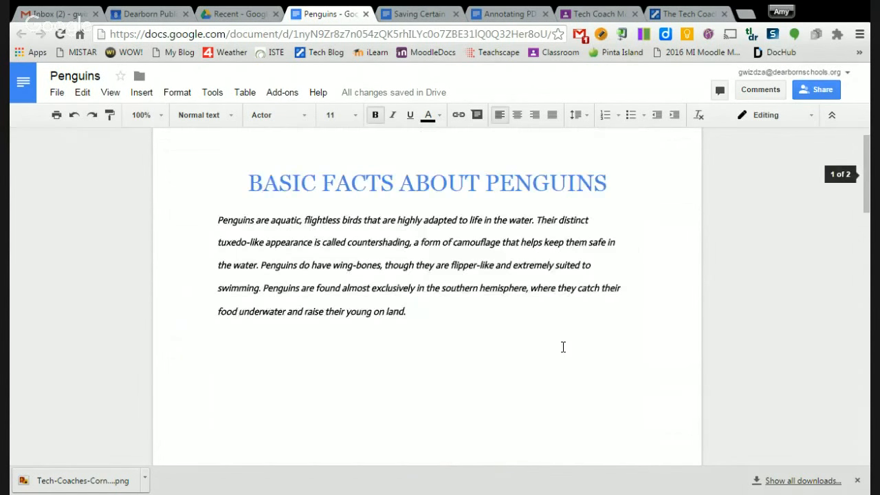
scroll(562, 347, "down", 8)
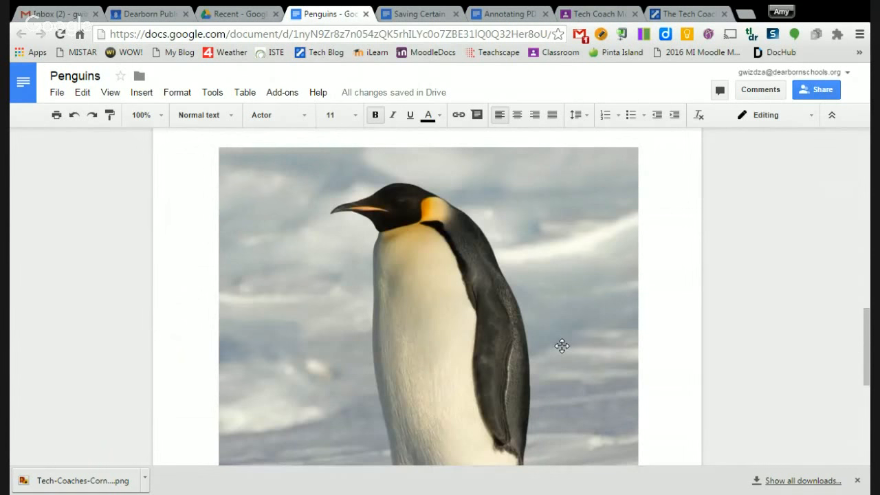
left_click(562, 346)
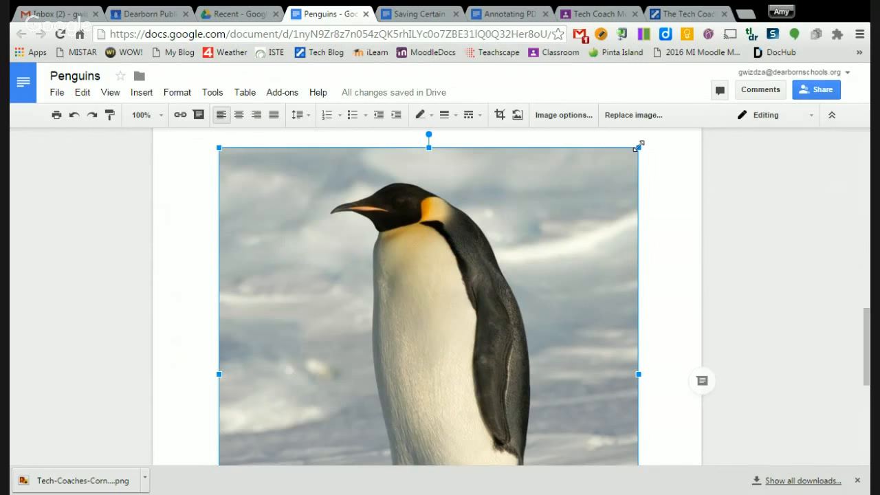
left_click_drag(639, 146, 380, 422)
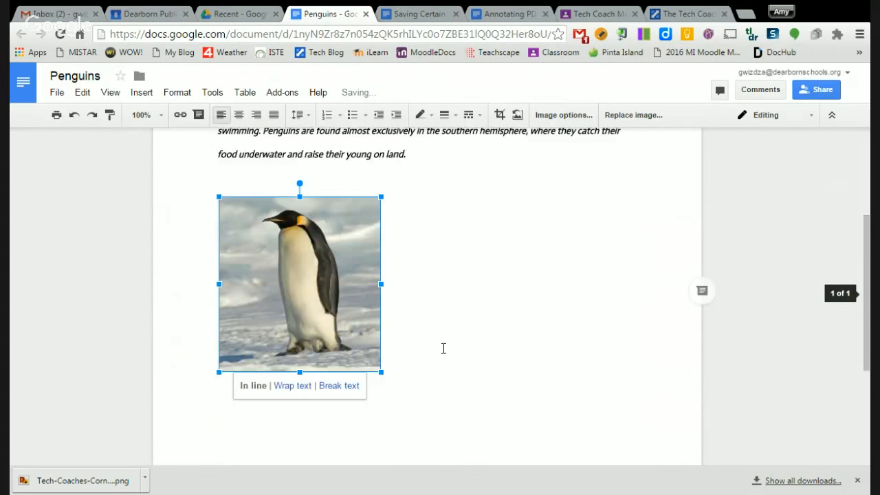
scroll(443, 348, "down", 1)
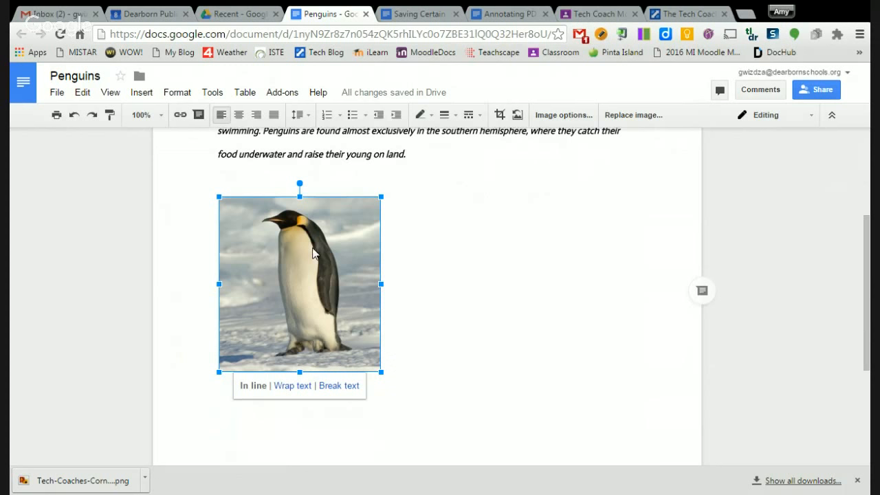
Try centre and right alignment on the penguin image and return it to left alignment.
left_click(239, 114)
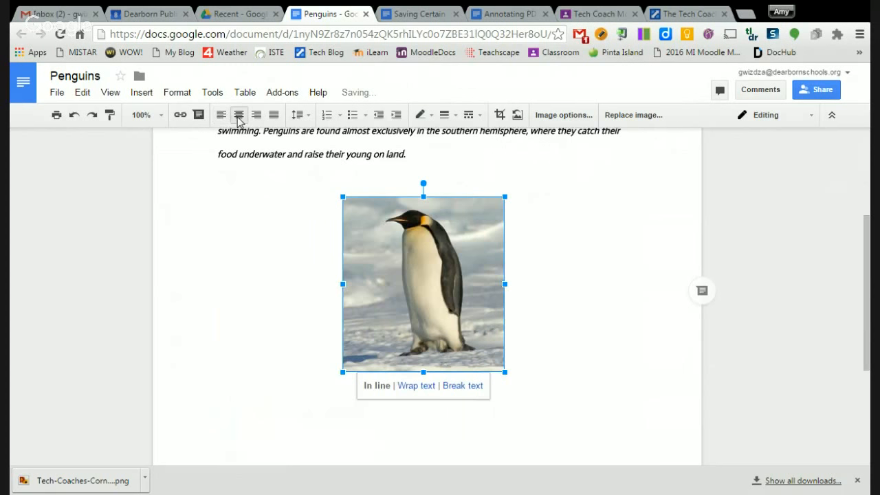
left_click(260, 118)
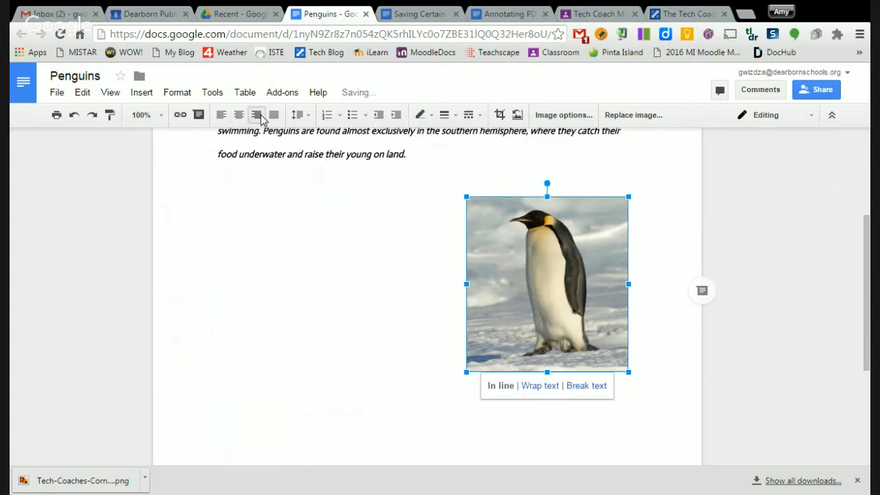
left_click(221, 115)
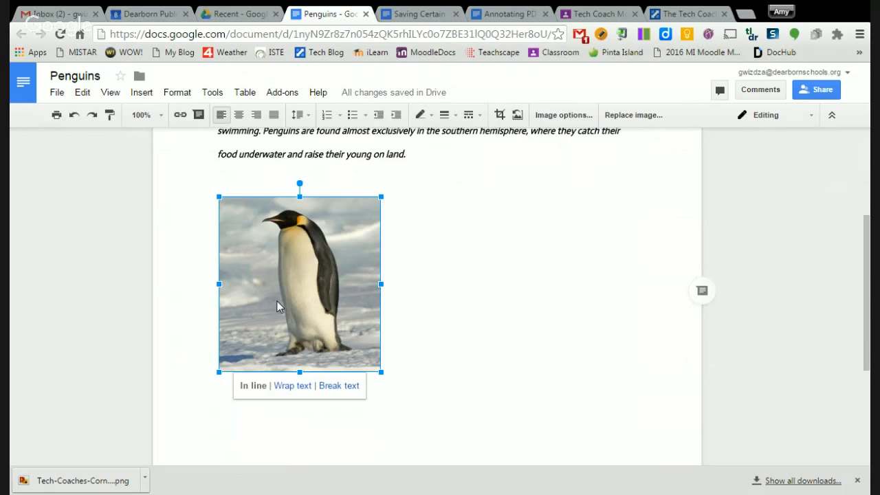
Set the penguin image to Break text and move it to the horizontal middle of the page, just below the paragraph.
left_click(339, 385)
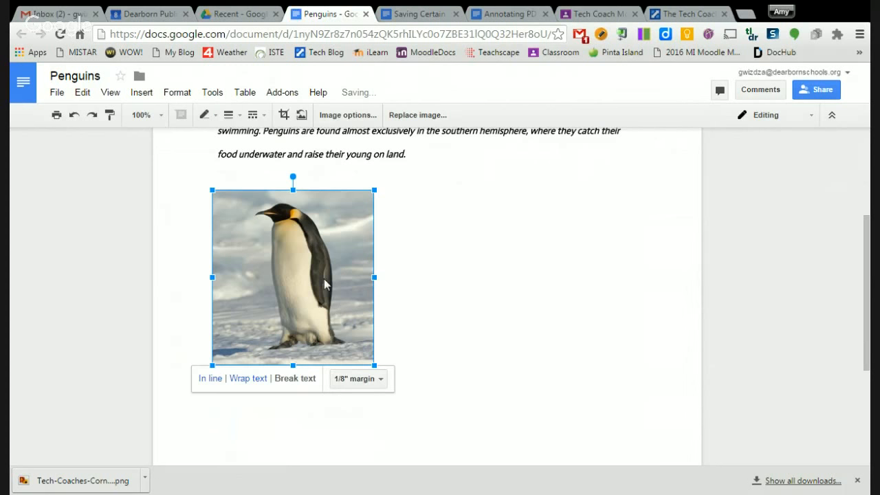
left_click_drag(293, 271, 431, 258)
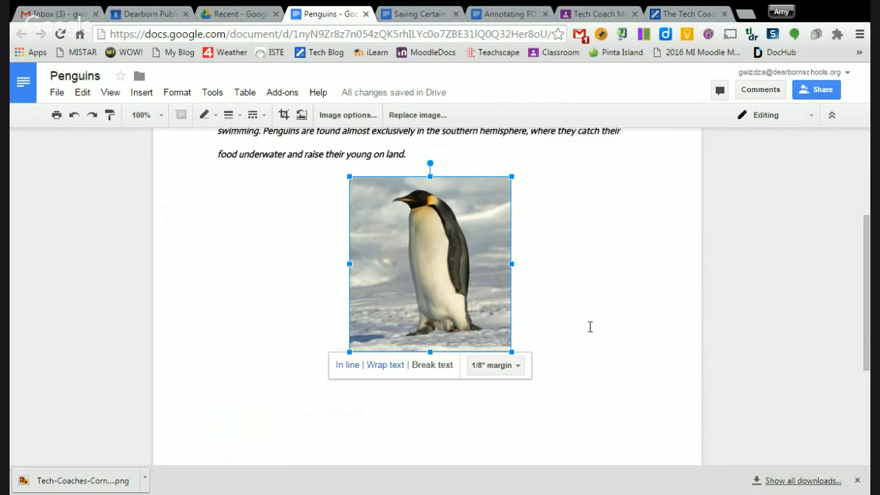
View the penguin image's recolor and adjustment options and close them without changes.
left_click(348, 115)
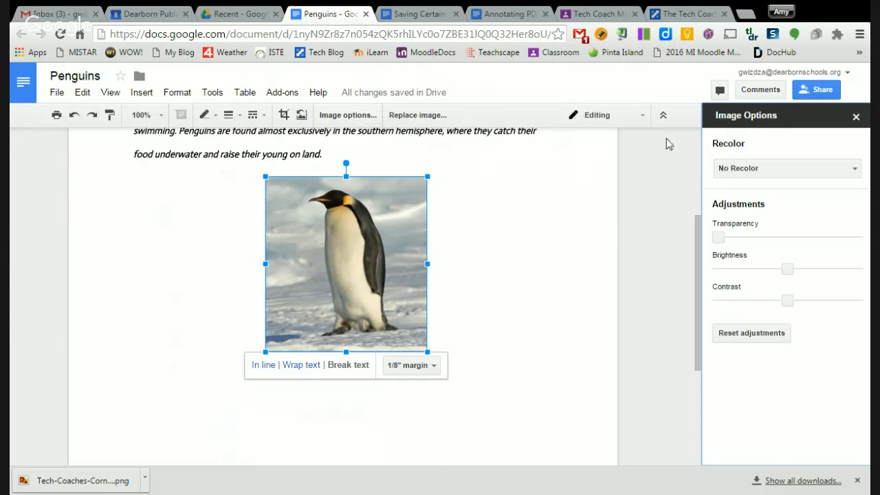
left_click(856, 117)
Crop the penguin image on all four sides closely around the bird, trimming most from its sides, and deselect it.
right_click(496, 249)
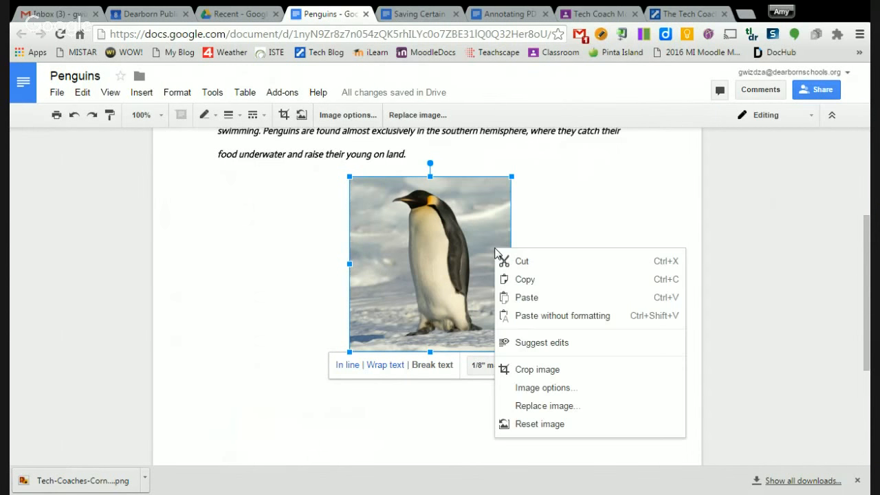
left_click(535, 372)
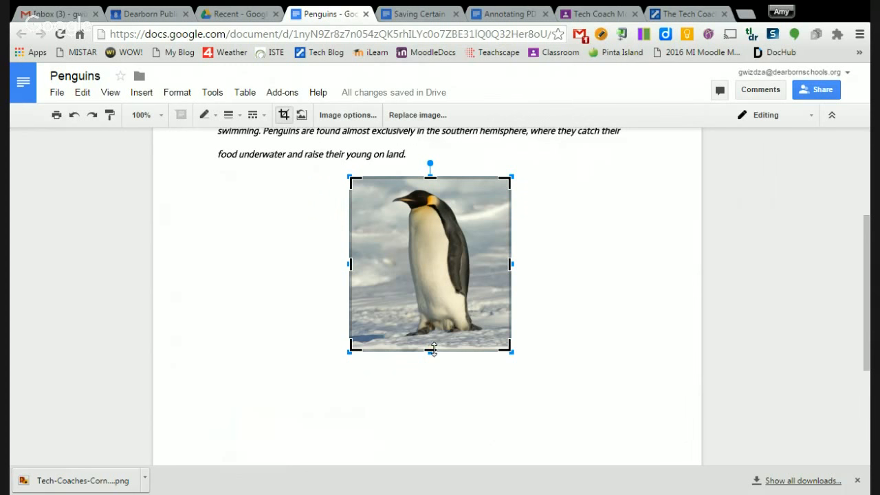
mouse_move(432, 349)
left_mouse_down()
mouse_move(432, 333)
mouse_move(434, 340)
left_mouse_up()
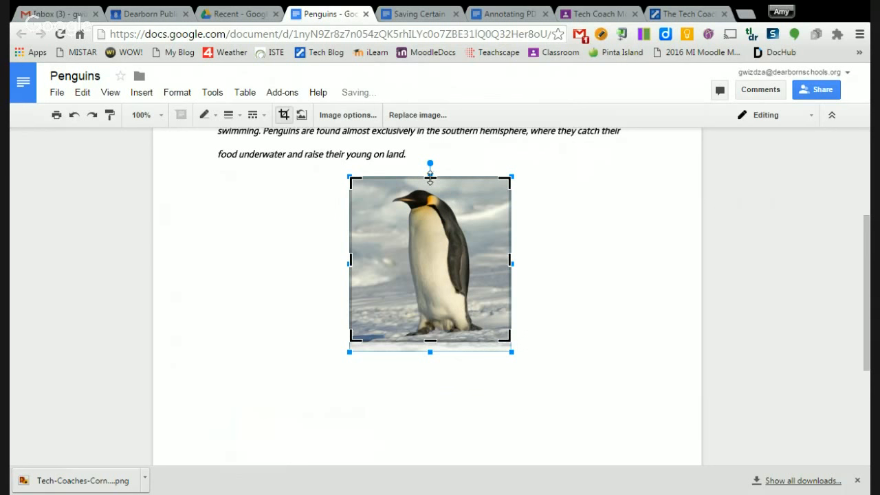
left_click_drag(430, 178, 431, 184)
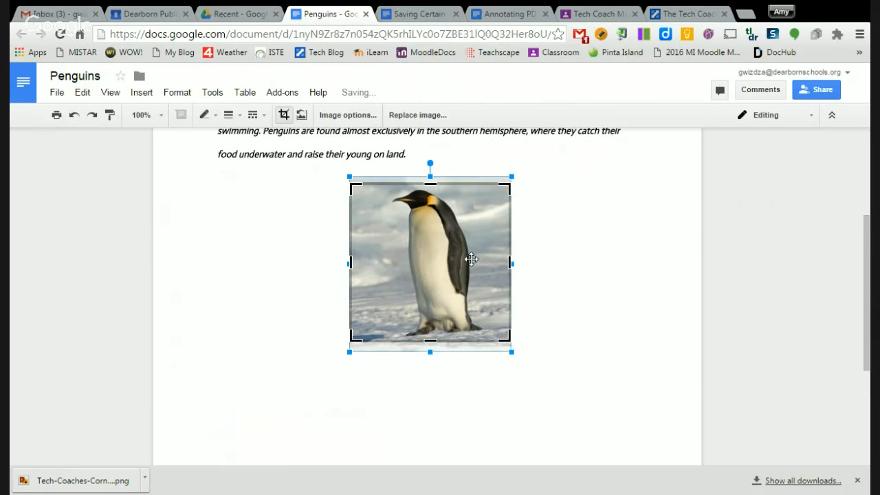
left_click_drag(510, 262, 483, 267)
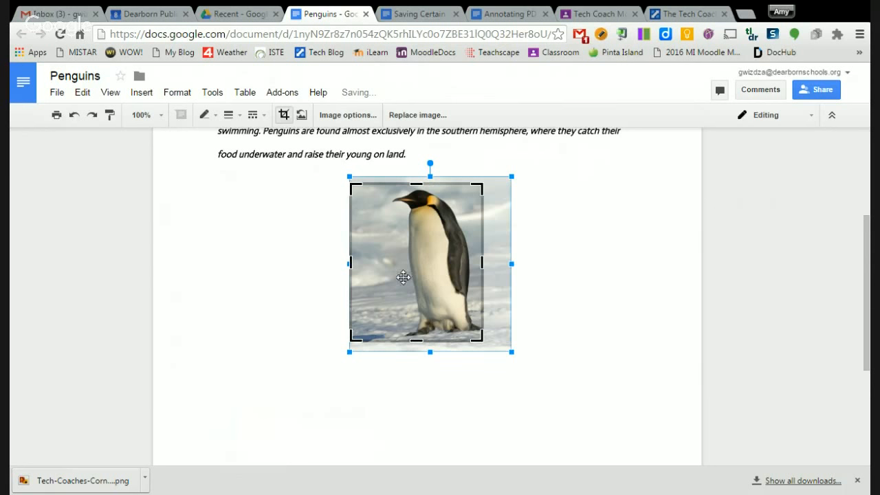
left_click_drag(350, 263, 387, 259)
key("Return")
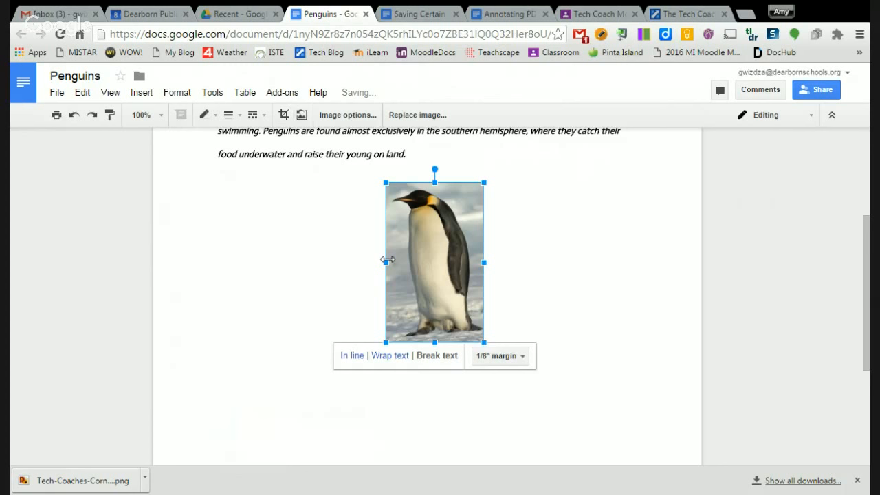
left_click(577, 215)
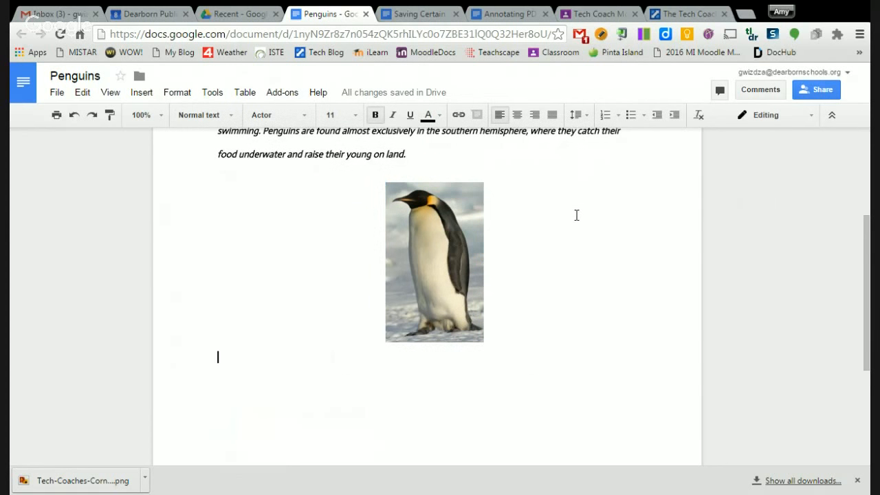
scroll(577, 215, "up", 2)
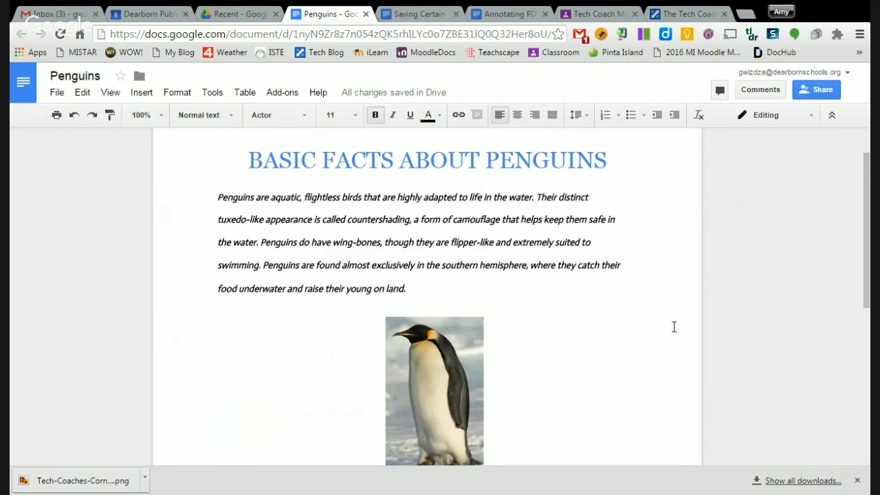
scroll(663, 323, "down", 1)
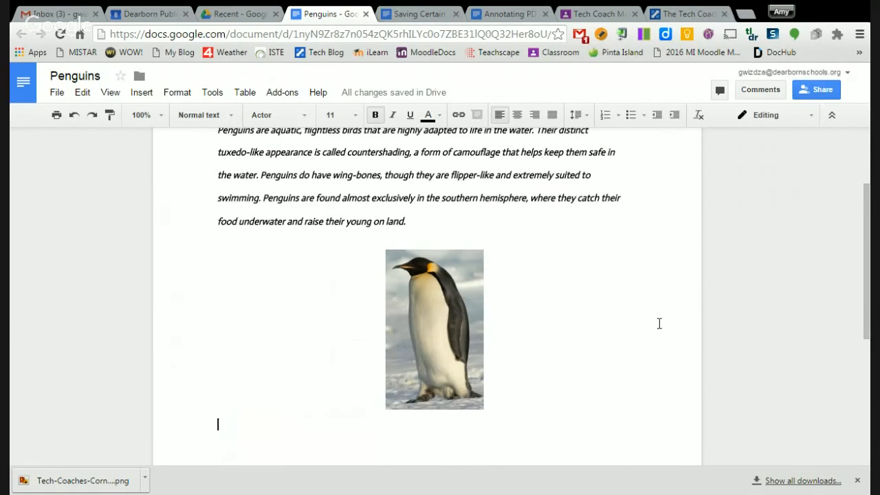
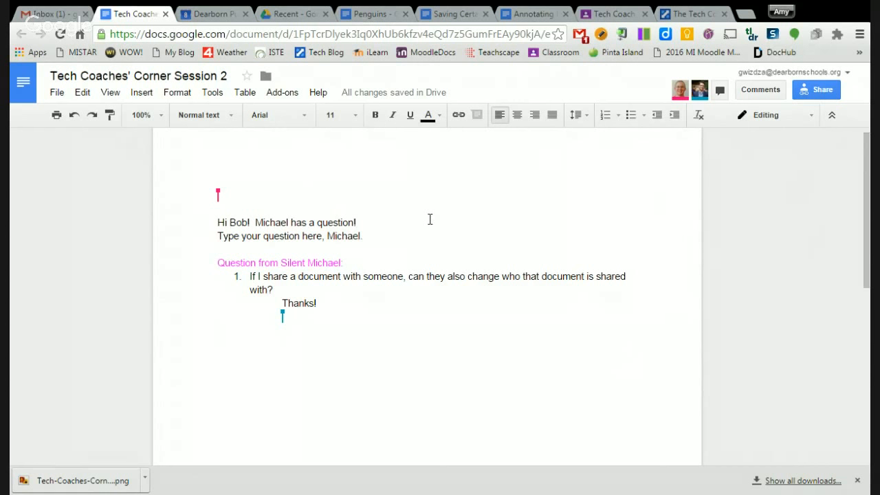
Switch to Suggesting mode and suggest bold, 18 pt formatting for the numbered question about sharing a document.
left_click(814, 117)
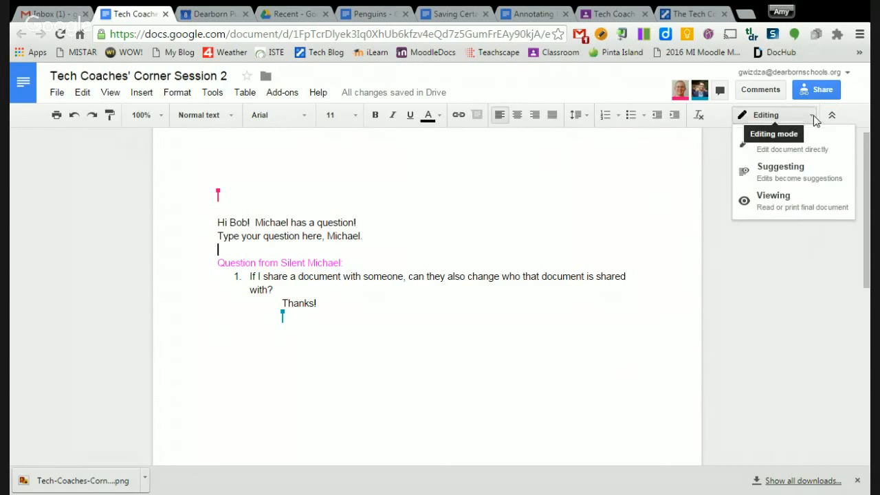
left_click(808, 179)
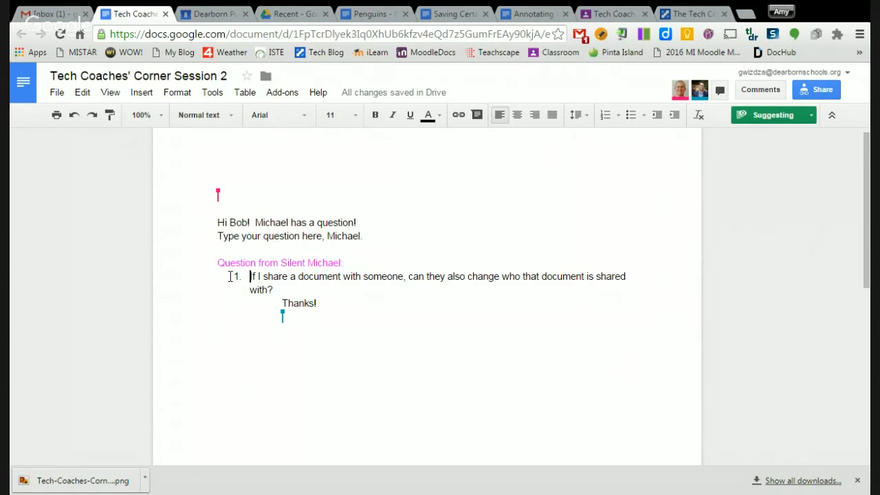
left_click_drag(250, 276, 303, 296)
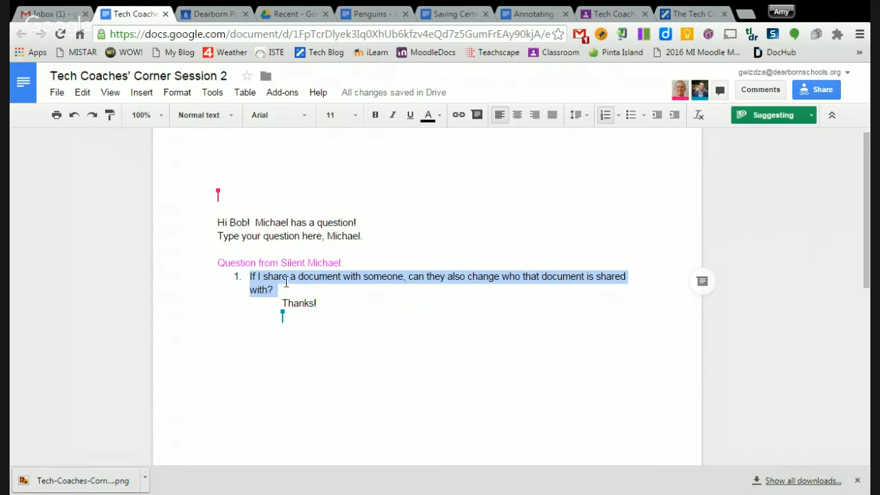
left_click(376, 116)
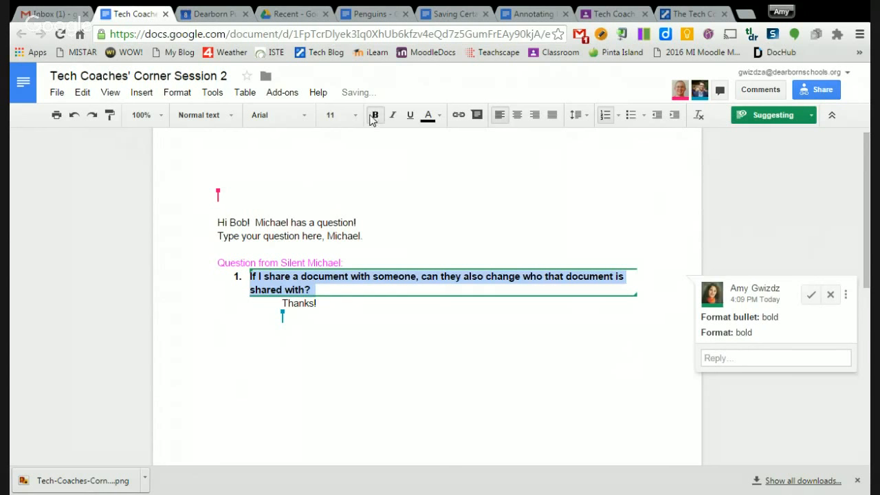
left_click(354, 115)
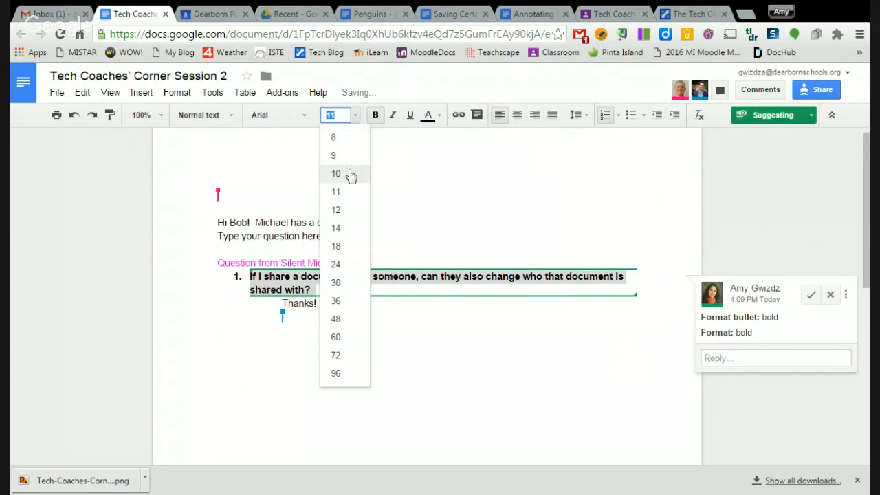
left_click(336, 246)
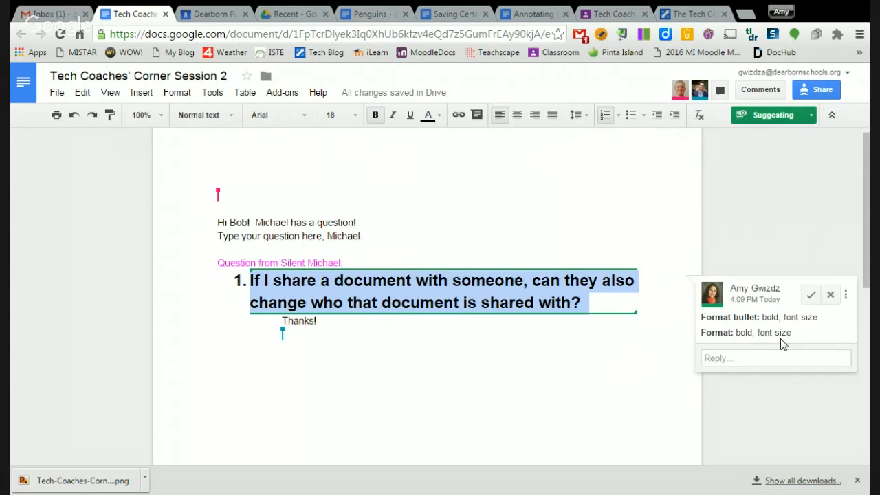
left_click(642, 369)
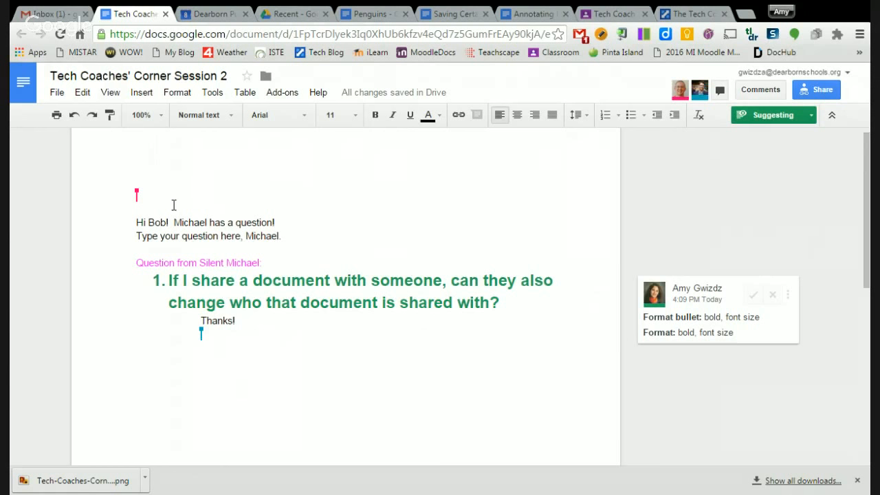
Remove the extra blank lines at the document's start and suggest adding "Welcome to Coaches' Corner!" as its first line.
key("BackSpace")
key("BackSpace")
type("come to Coaches' Corner!")
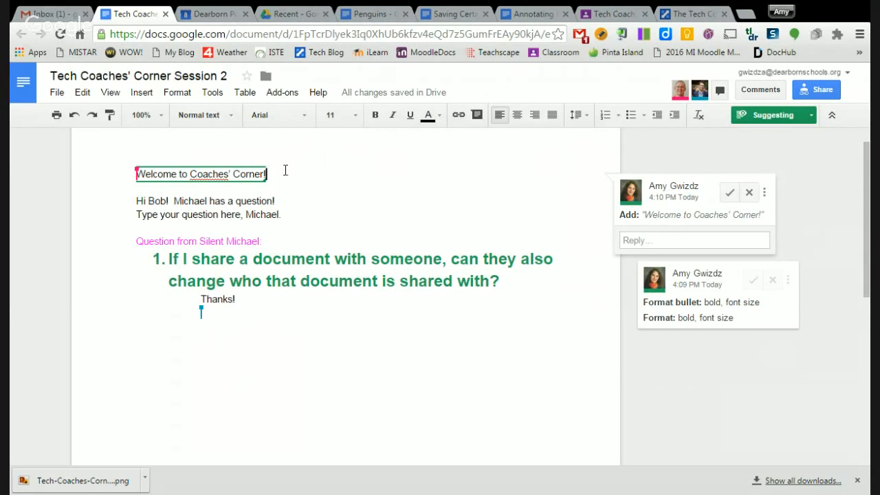
Apply the Title style to the welcome line and centre it.
left_click_drag(270, 174, 144, 171)
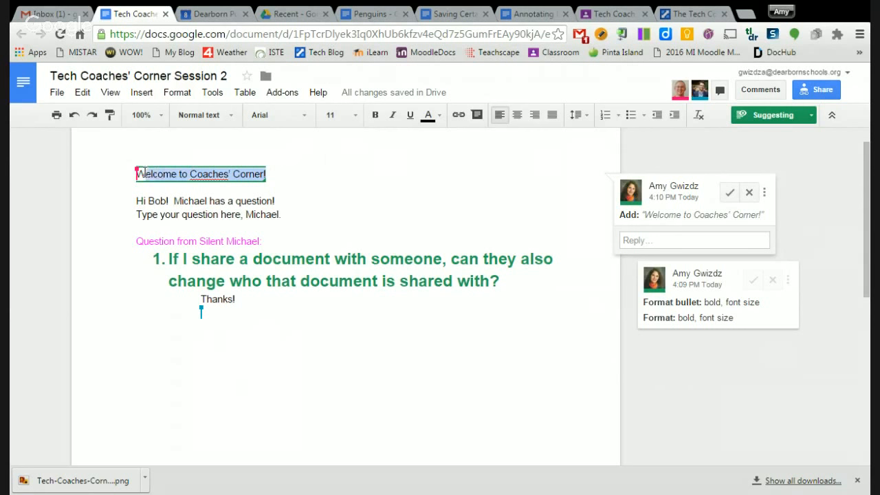
left_click(227, 117)
left_click(219, 184)
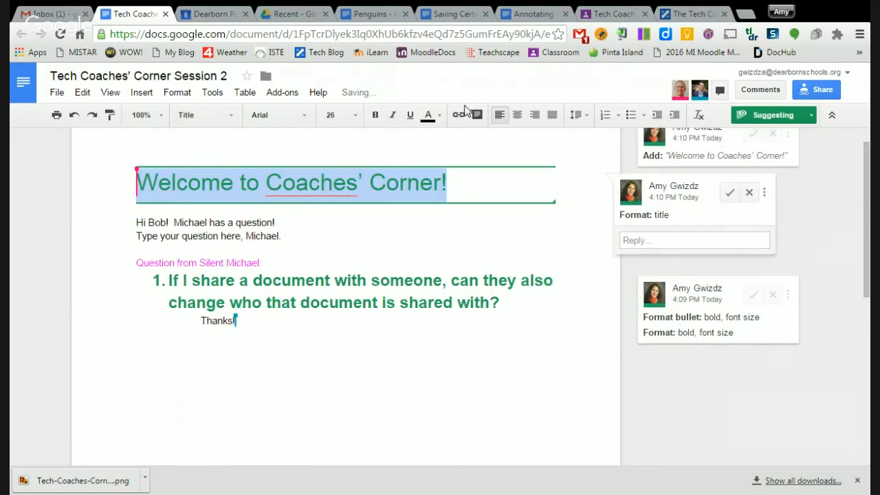
left_click(517, 116)
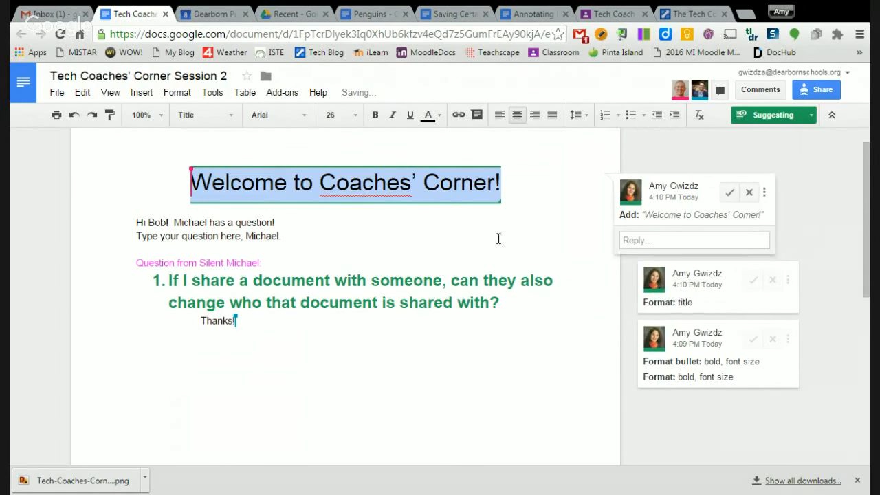
Colour the welcome title red, set its font to Georgia, and deselect it.
left_click(434, 116)
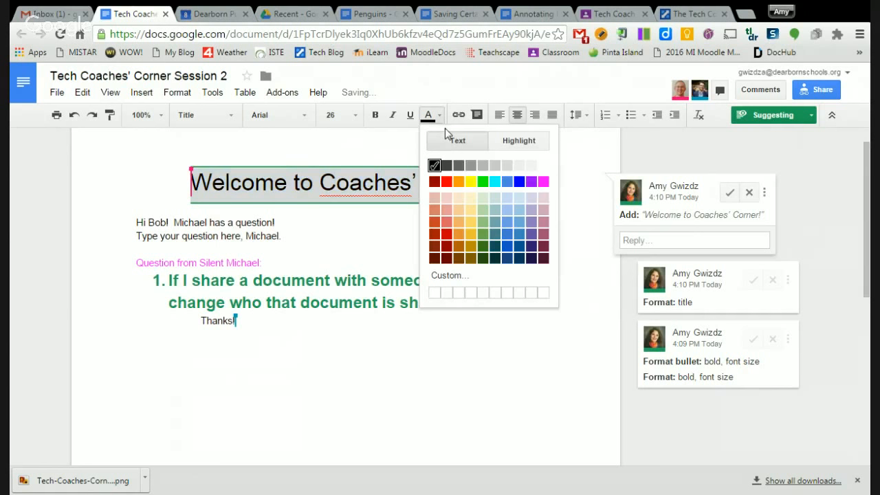
left_click(445, 181)
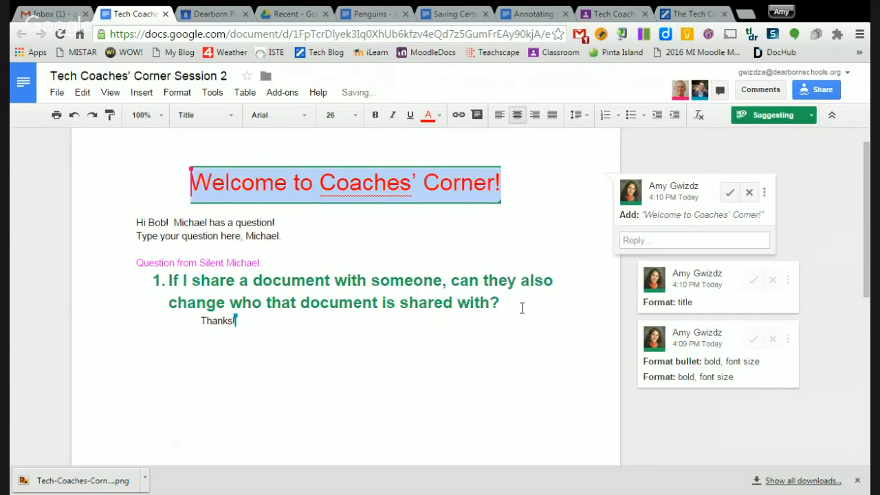
left_click(305, 118)
left_click(302, 157)
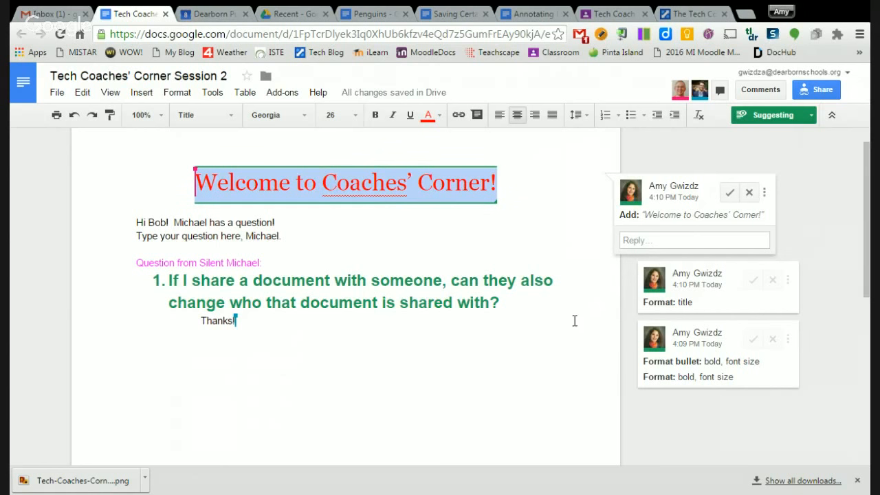
left_click(546, 238)
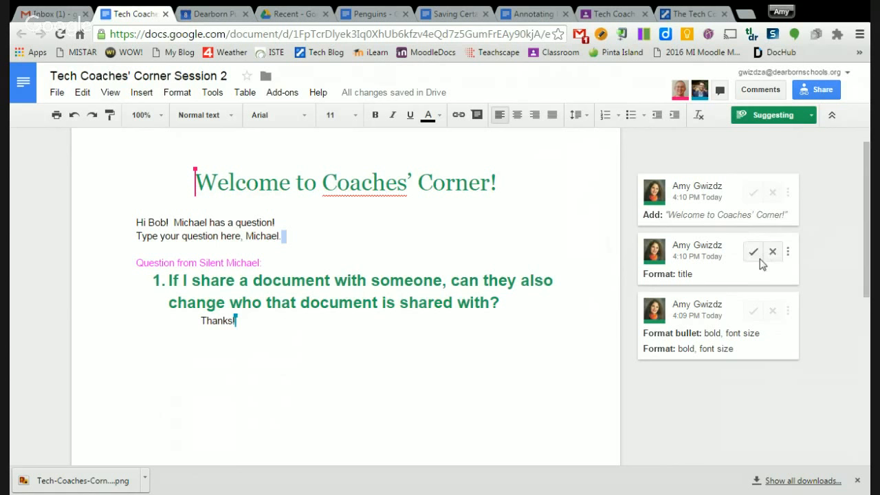
Accept the suggestions for the added welcome text and its title format, and reject the bold and font size suggestion.
left_click(752, 196)
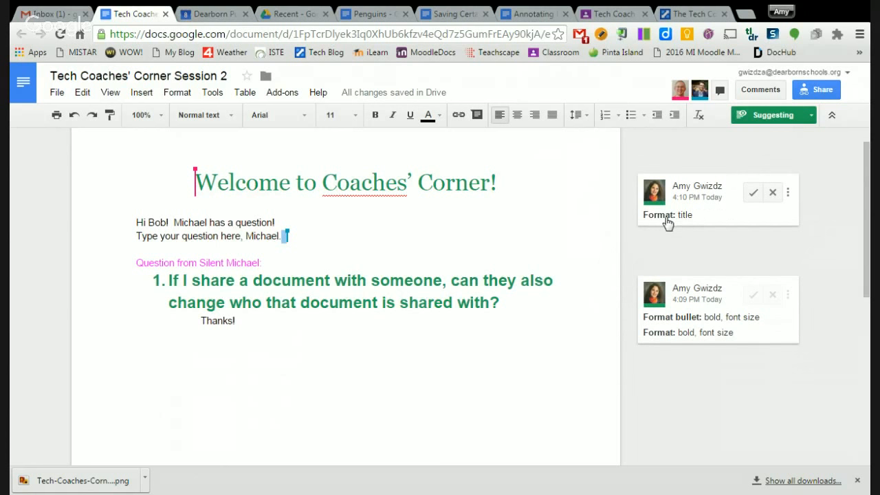
left_click(754, 194)
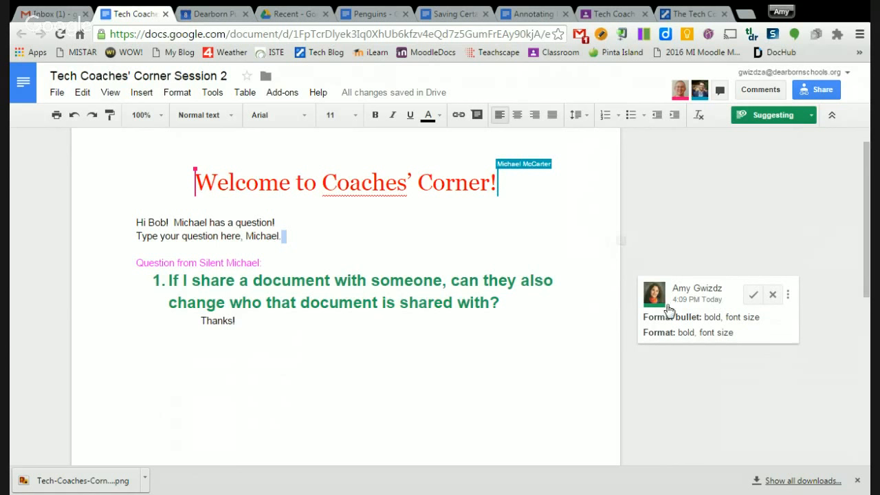
left_click(773, 295)
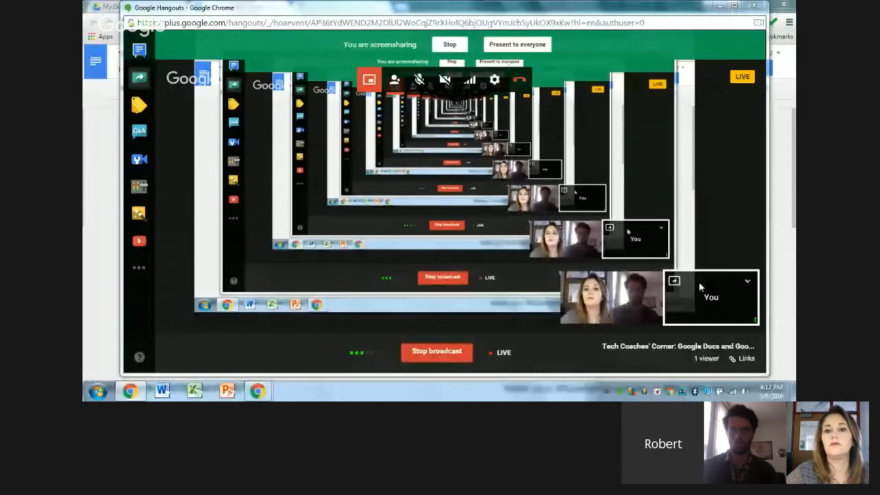
Switch from the Google Hangouts window to the Tech Coaches' Corner Session 2 document.
mouse_move(258, 392)
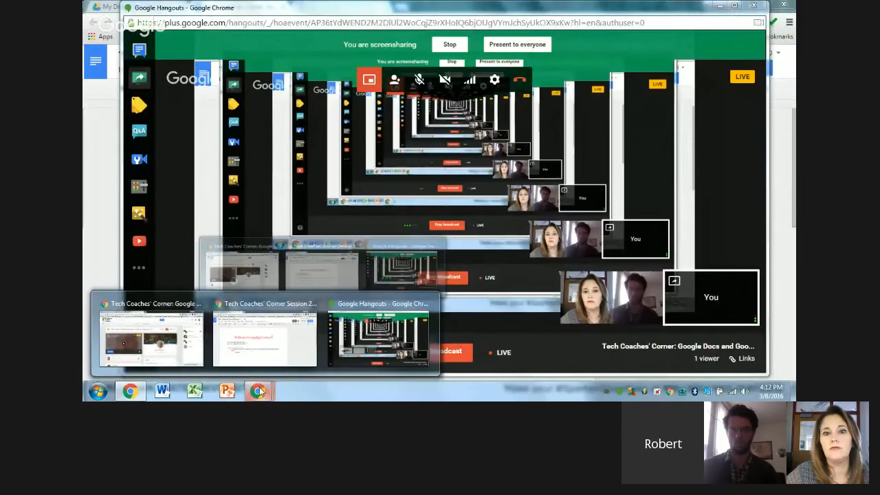
left_click(267, 350)
left_click(488, 253)
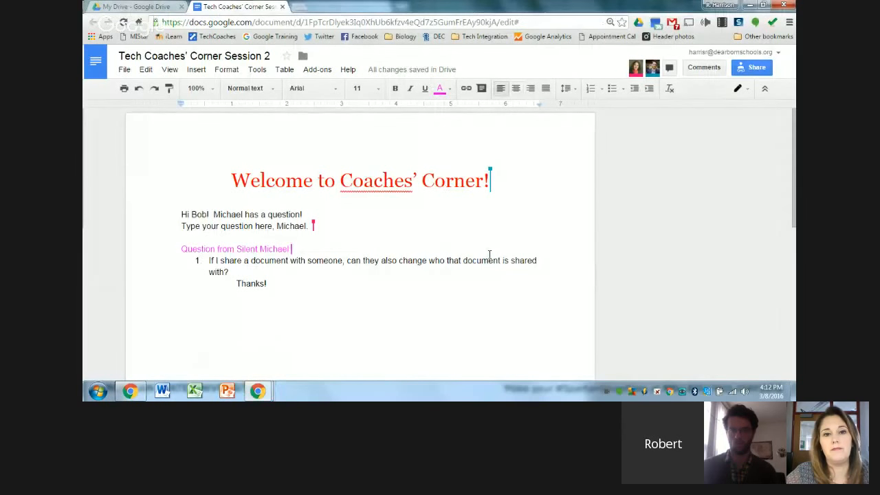
Comment on the words "can they also change" with "This is well-worded," followed by the question author's first name.
scroll(482, 255, "down", 1)
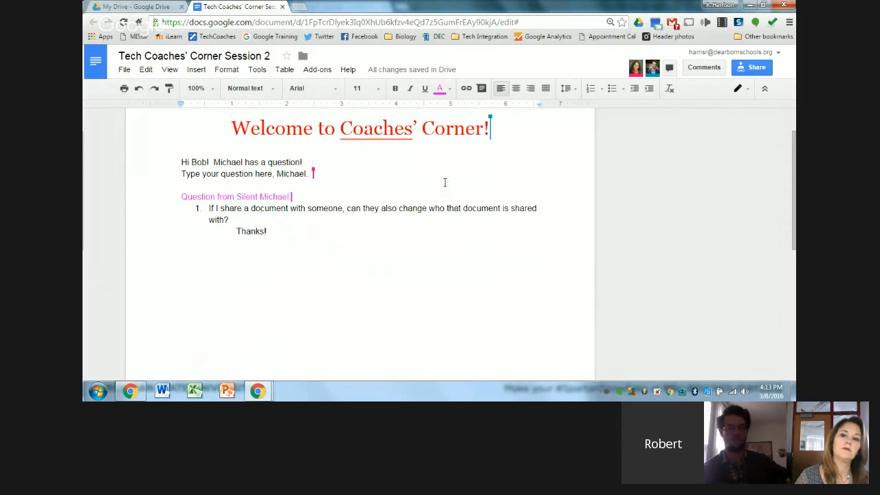
double_click(352, 209)
left_click_drag(364, 214, 424, 207)
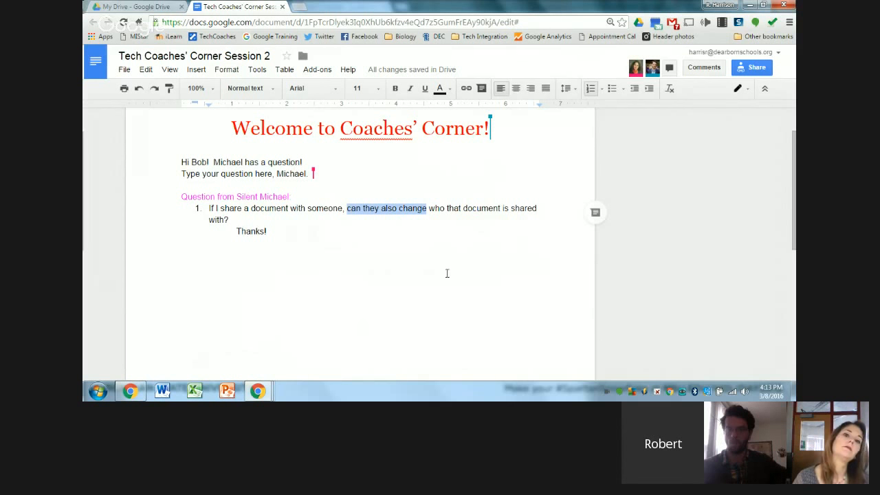
left_click(596, 214)
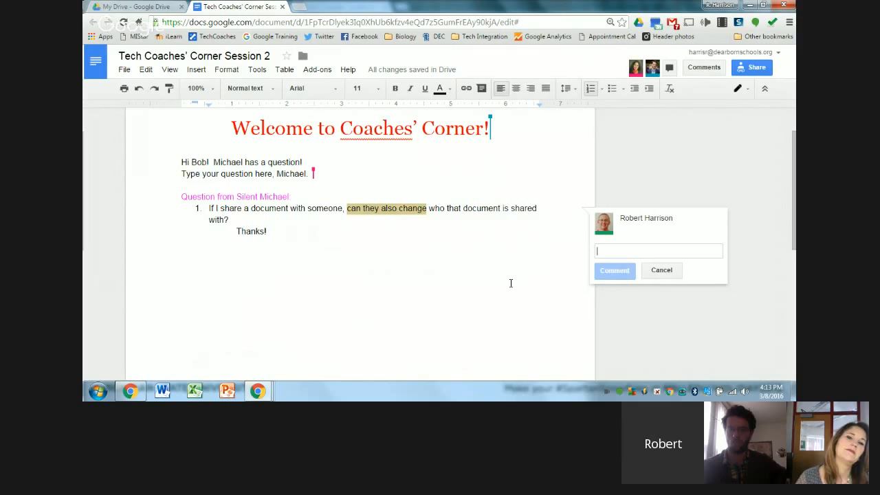
type("This is well-")
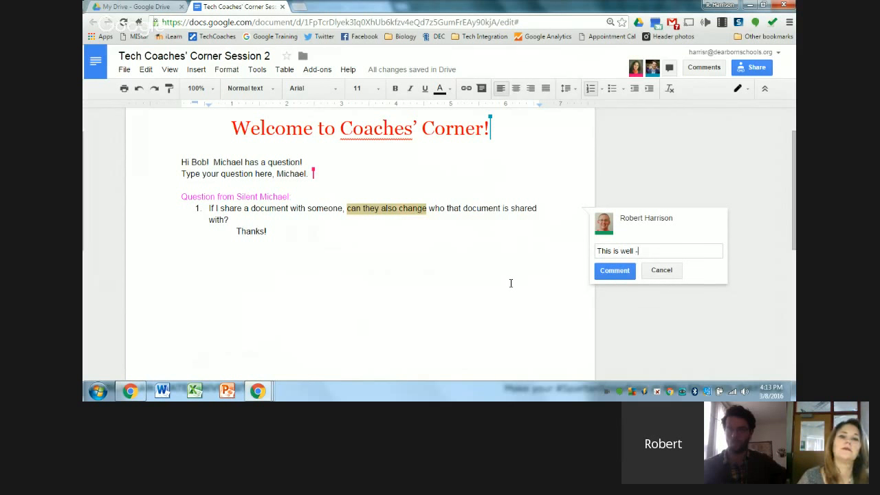
type("worded")
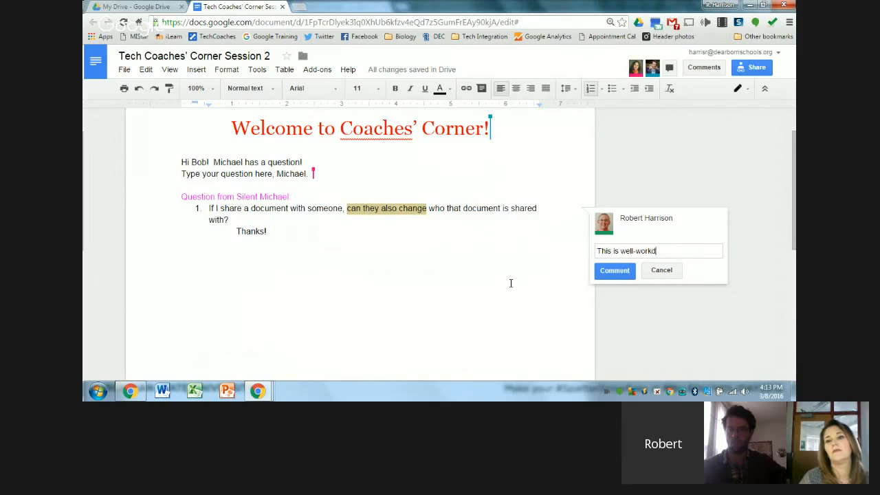
type(", Michael.")
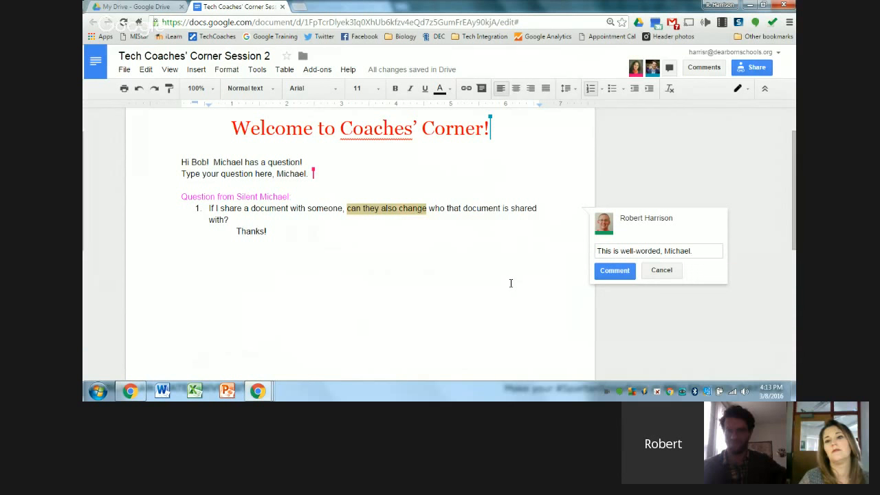
left_click(621, 274)
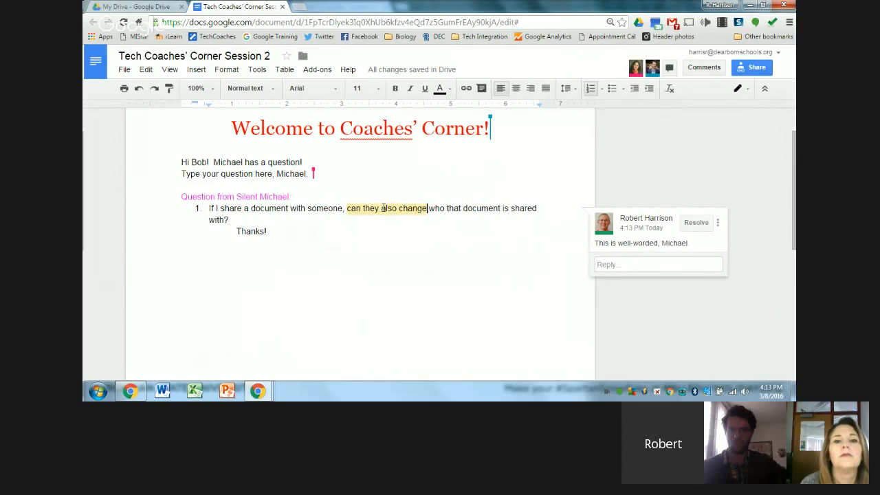
Examine how the comment and its highlight behave when the cursor is inside and outside the commented words.
left_click(382, 208)
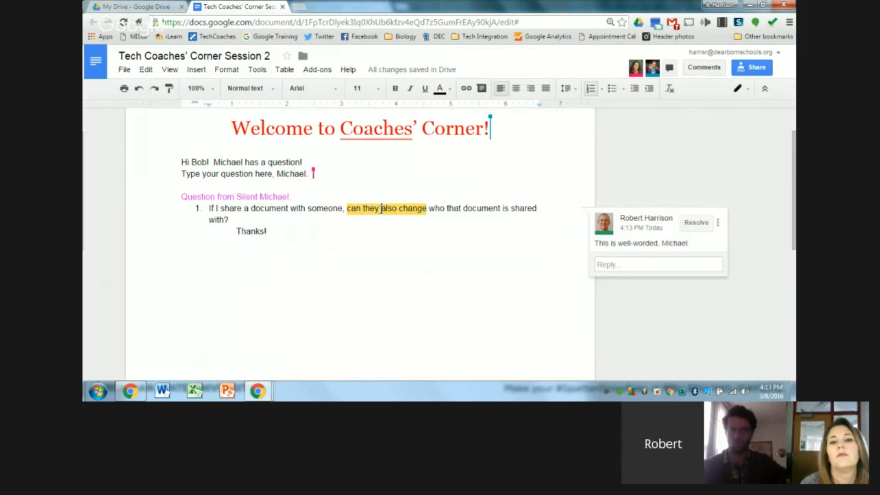
left_click(454, 258)
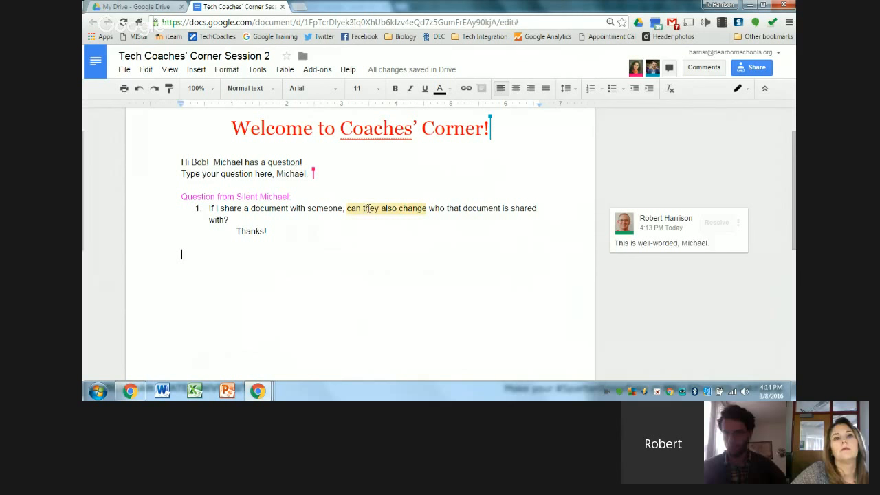
left_click(369, 208)
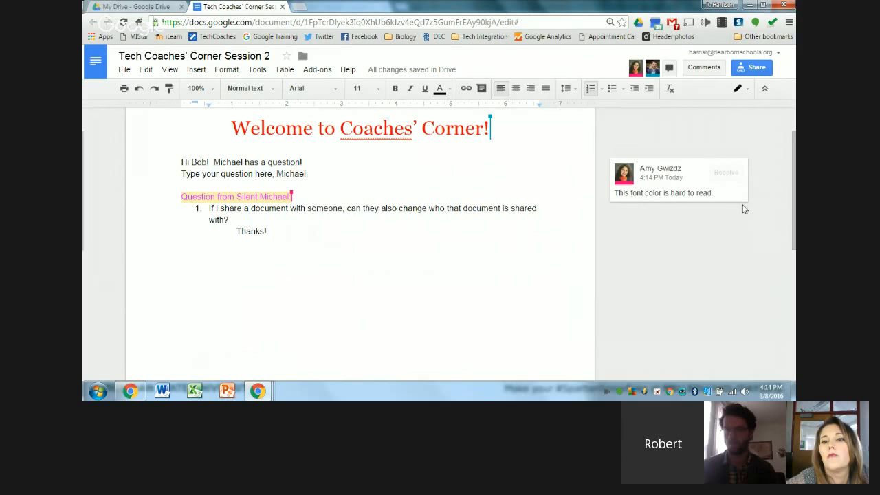
Change the text colour of the pink question heading above the numbered item to dark green.
left_click_drag(177, 201, 291, 199)
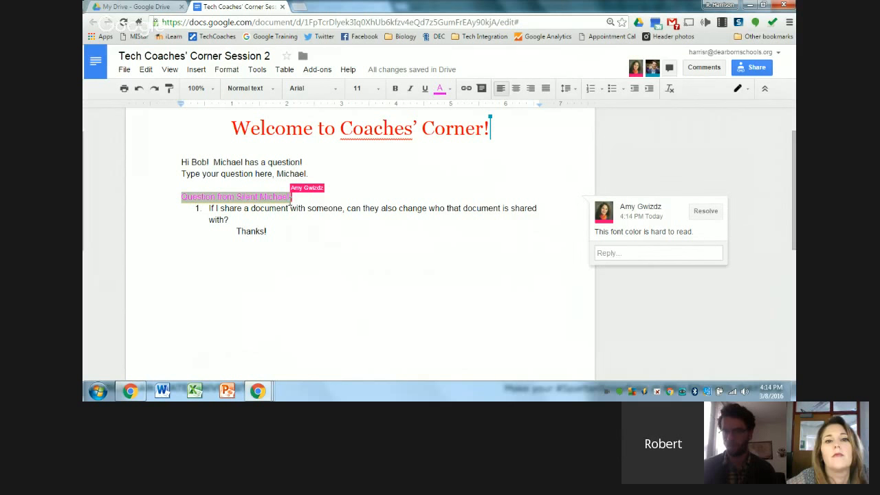
left_click(440, 88)
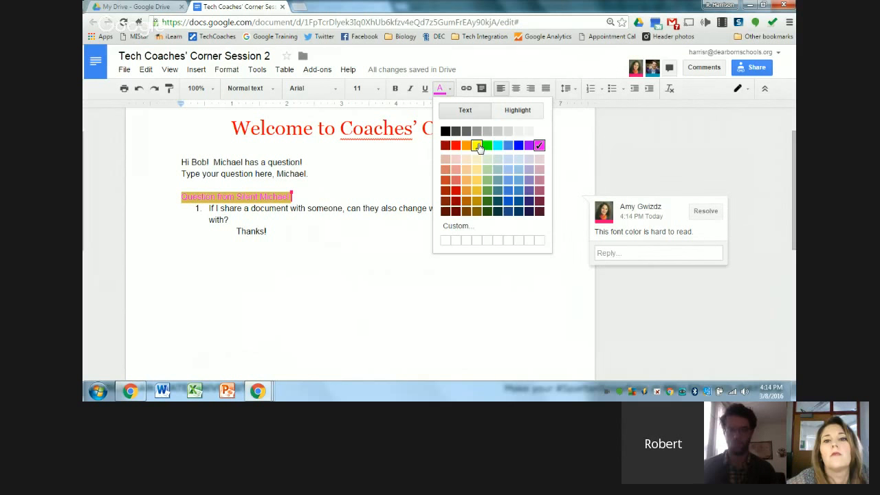
left_click(486, 204)
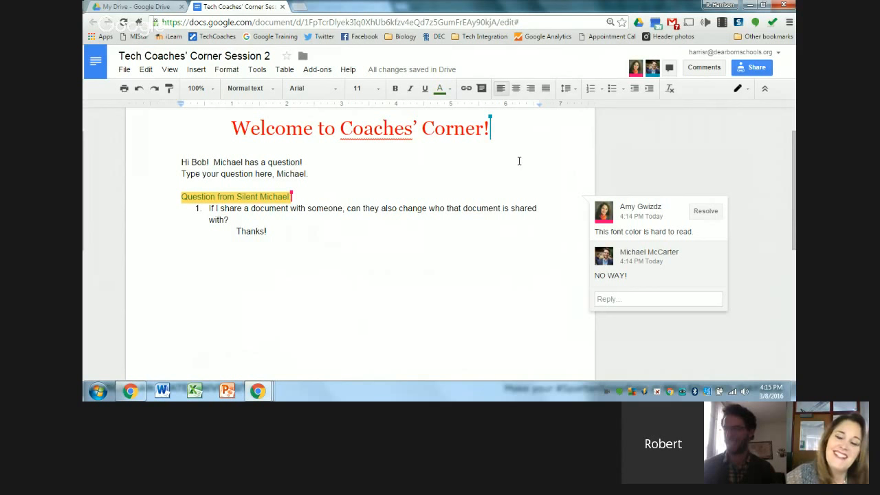
Resolve the comment about the hard-to-read font colour and open the document's comment history.
left_click(705, 211)
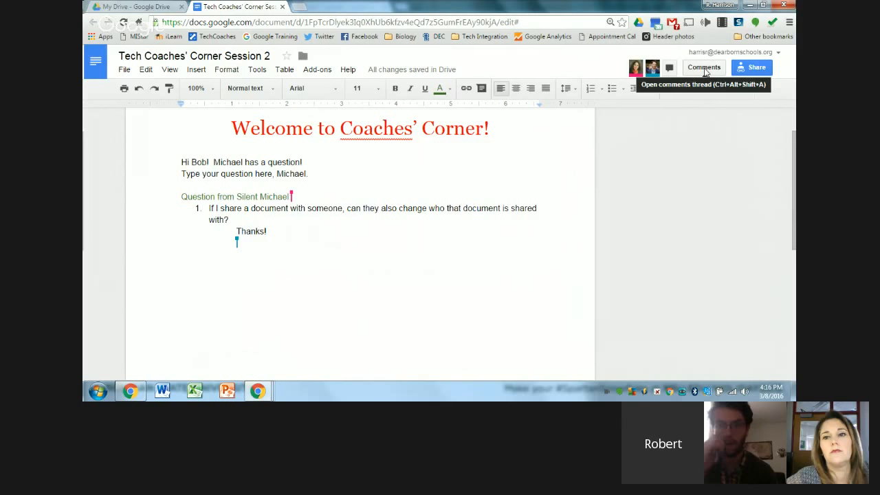
left_click(704, 69)
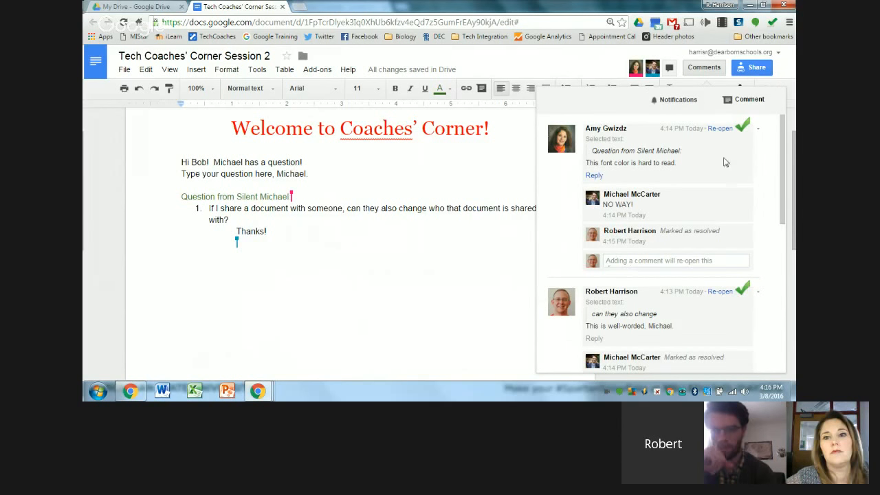
Examine the resolved comments, replies and accepted or rejected suggestions in the comment history, and close it.
scroll(719, 151, "down", 3)
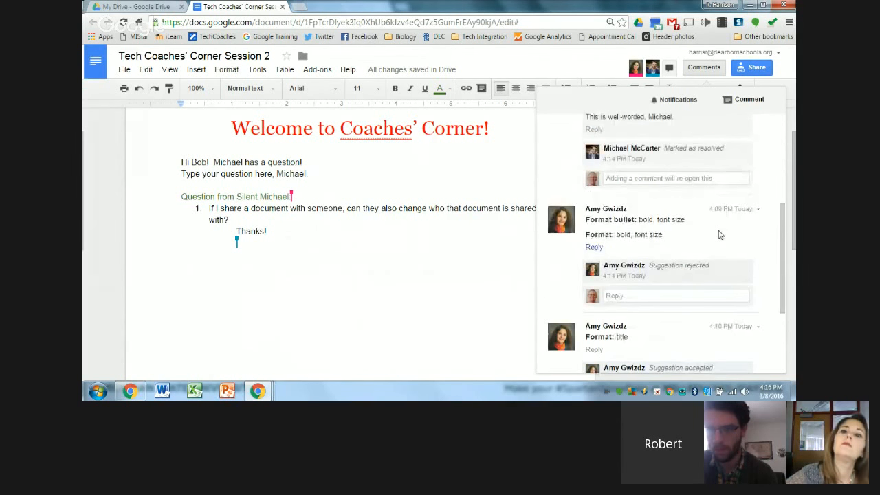
scroll(718, 235, "down", 2)
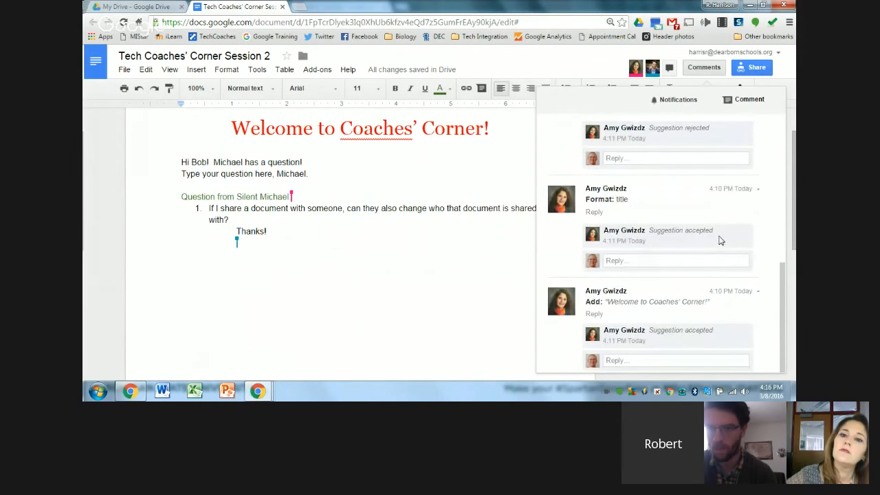
scroll(731, 312, "up", 1)
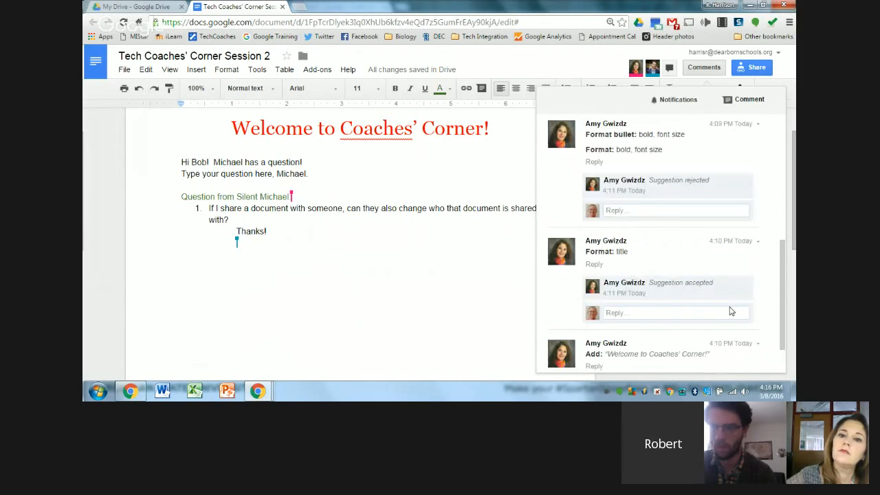
scroll(731, 312, "up", 4)
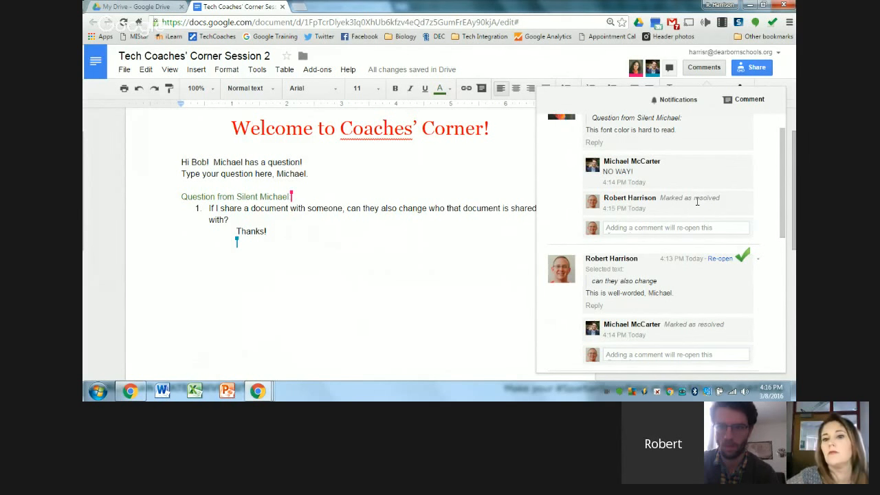
scroll(696, 202, "up", 1)
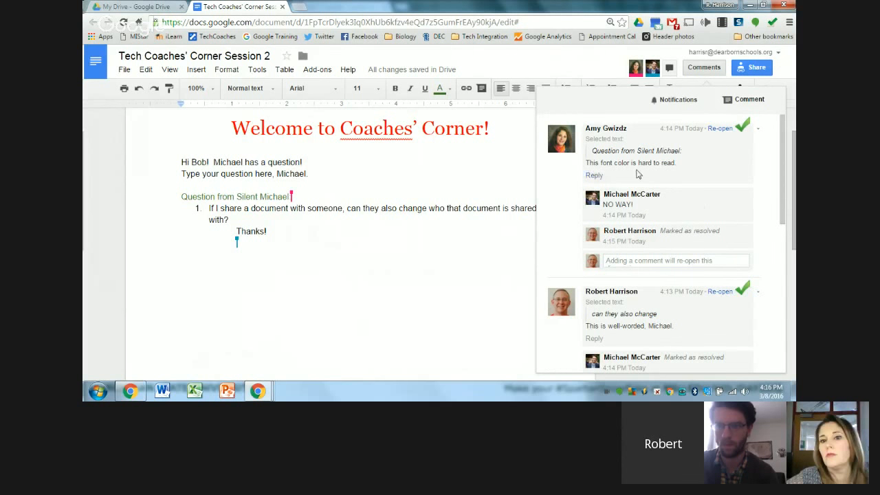
left_click(519, 235)
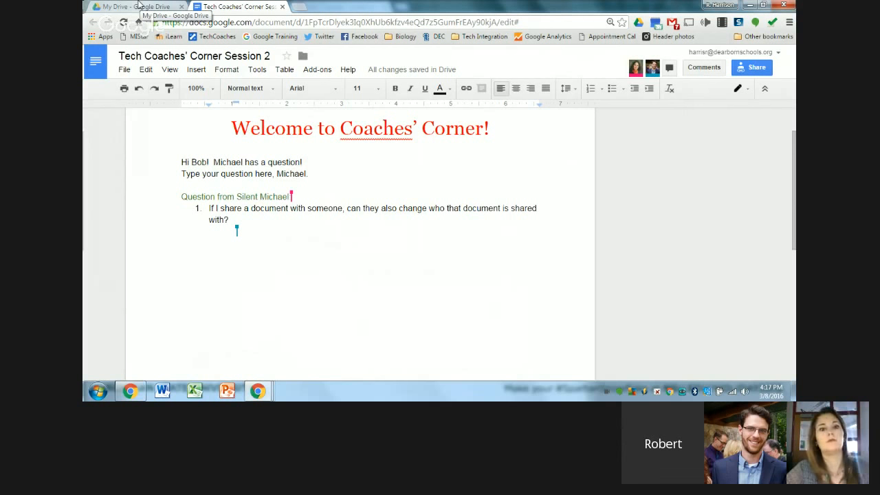
Switch to the Google Hangouts window and stop sharing the screen.
mouse_move(261, 394)
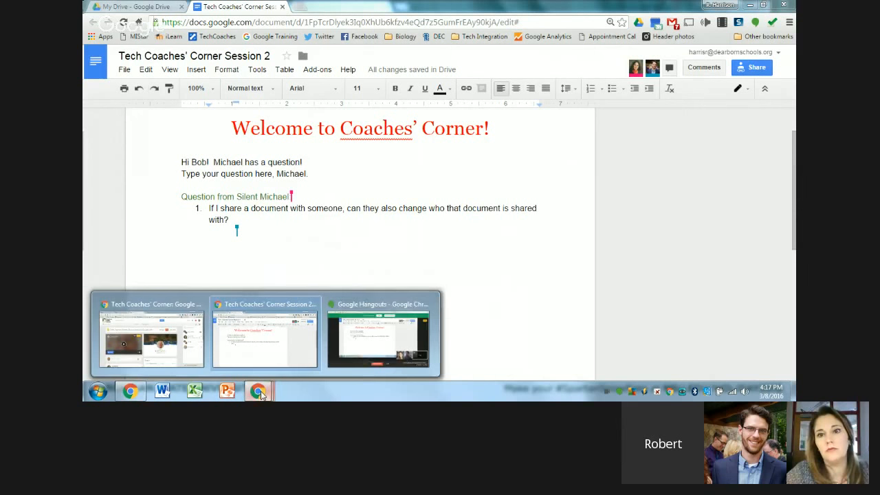
left_click(337, 339)
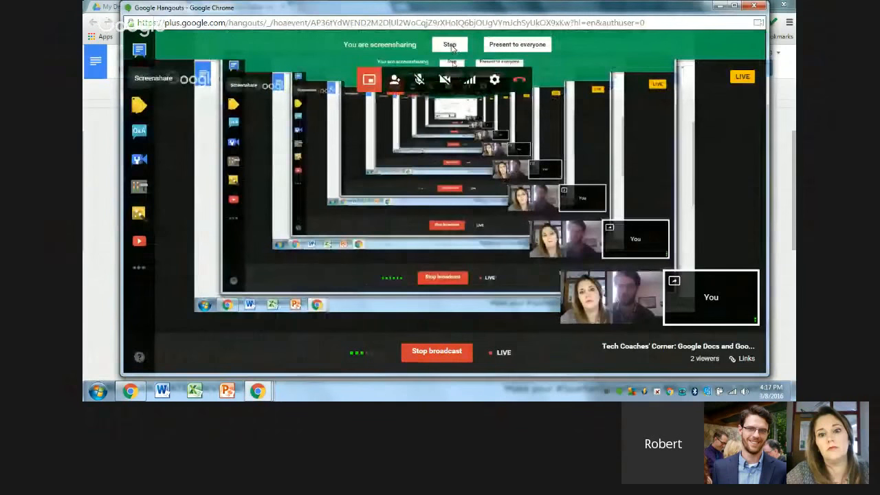
left_click(450, 44)
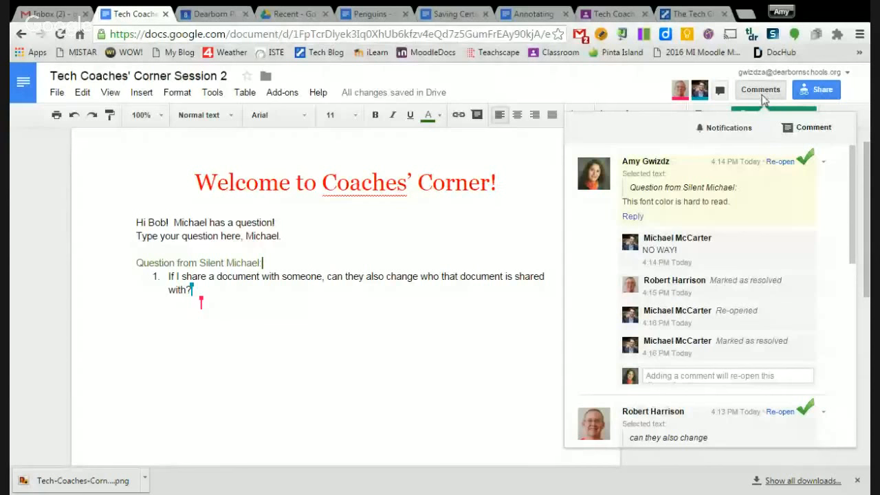
Close the comment history and set the document's mode to Editing.
left_click(762, 91)
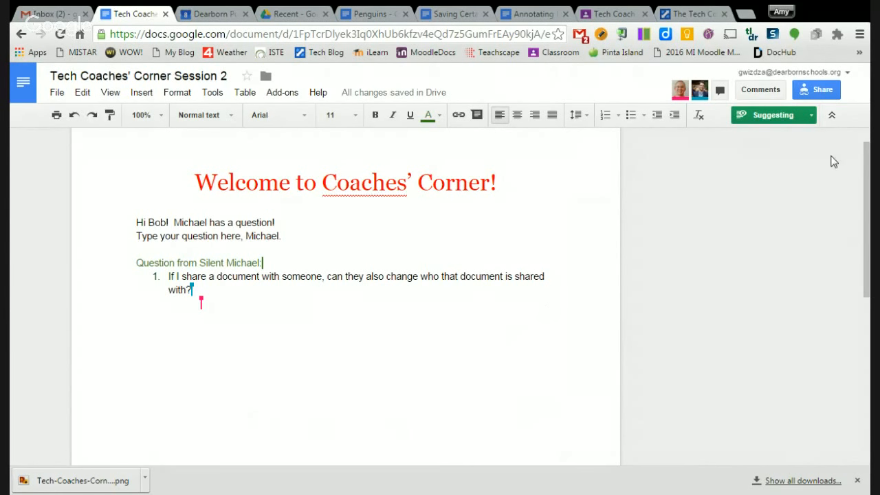
left_click(797, 115)
left_click(795, 144)
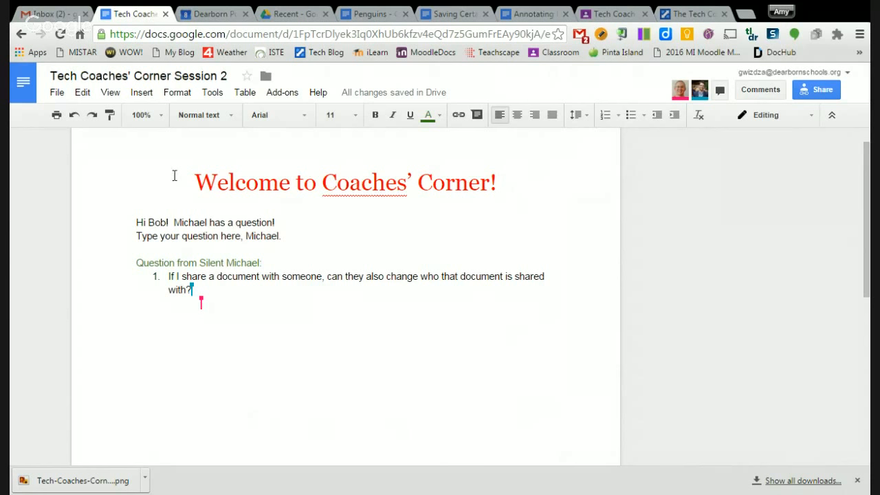
Open the document's revision history and look through the dated list of revisions and their contributors.
left_click(57, 94)
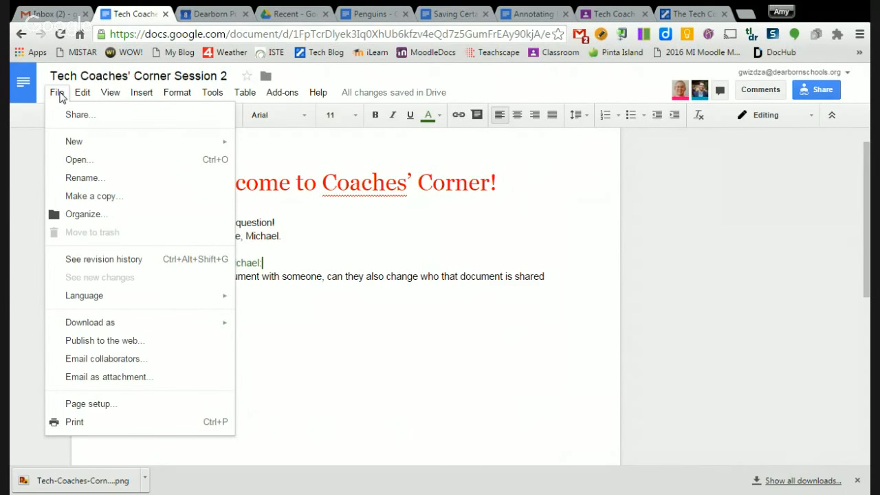
left_click(88, 260)
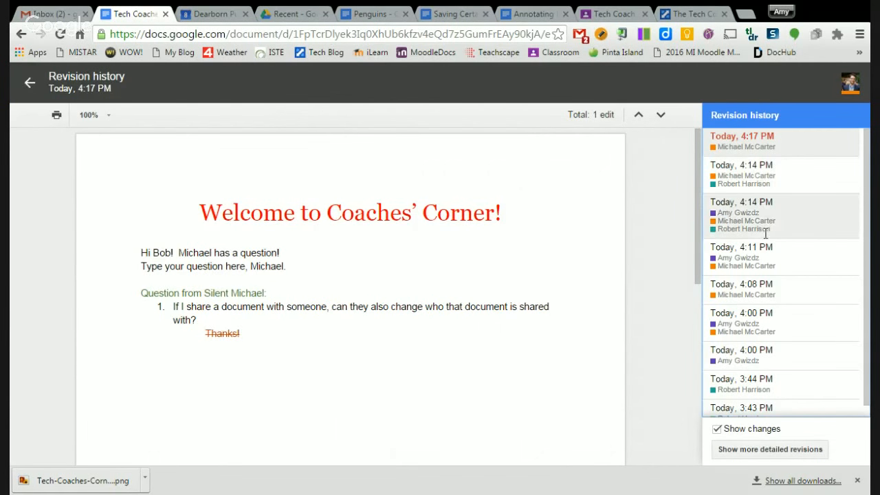
scroll(792, 375, "down", 1)
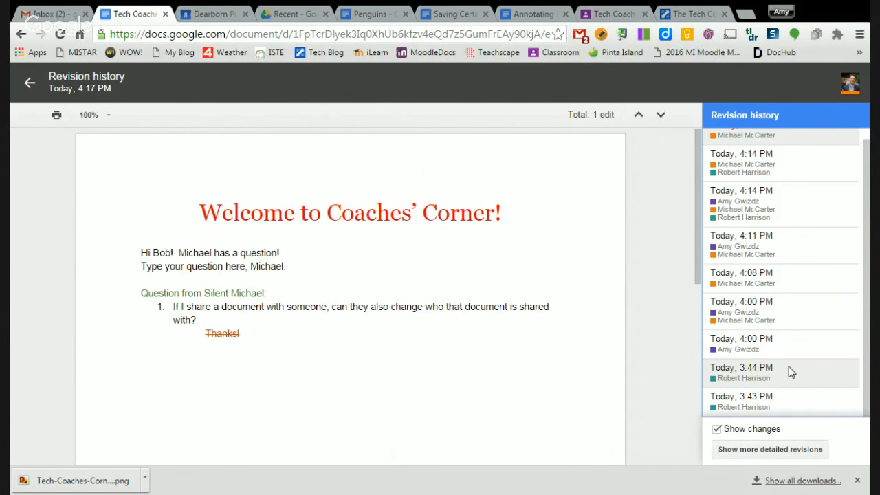
scroll(733, 289, "up", 1)
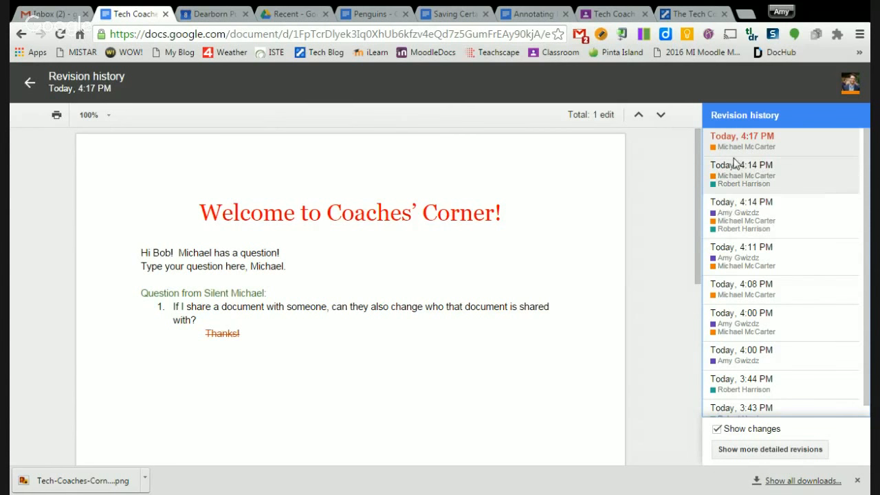
scroll(768, 163, "down", 1)
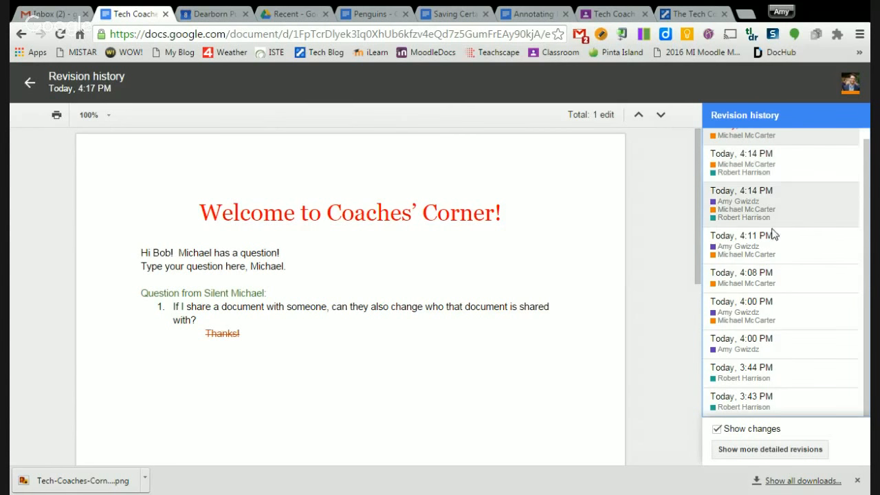
Preview the earliest revisions, from 3:43 PM, 3:44 PM and the first 4:00 PM entry, to examine who added which text.
left_click(784, 402)
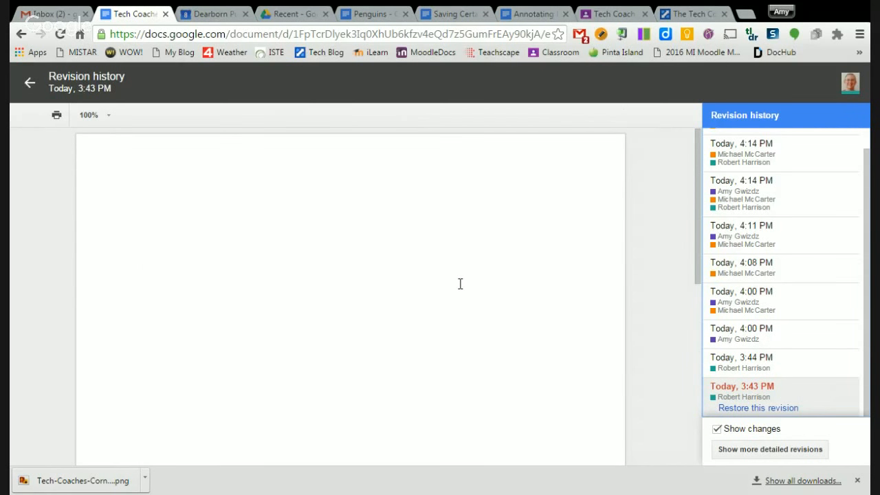
left_click(753, 362)
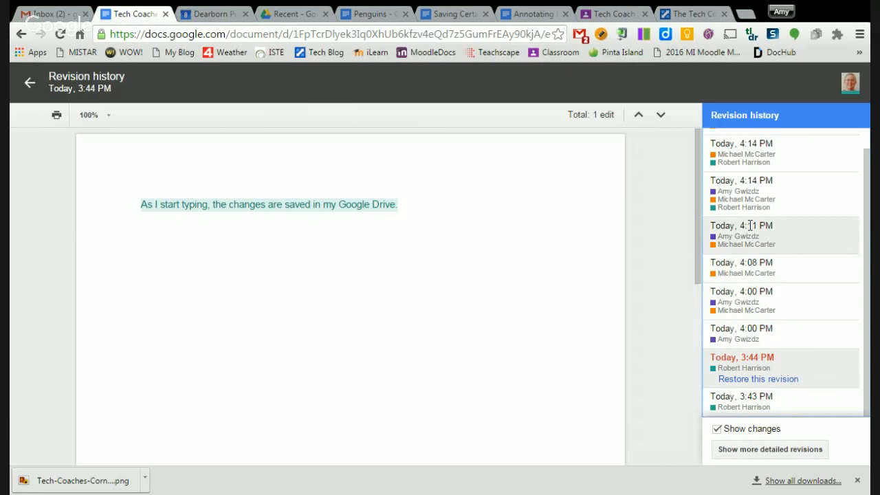
left_click(744, 331)
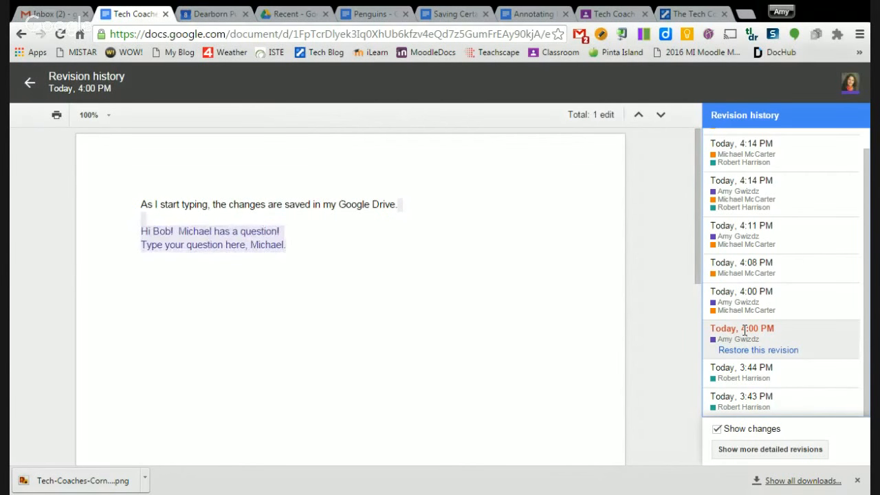
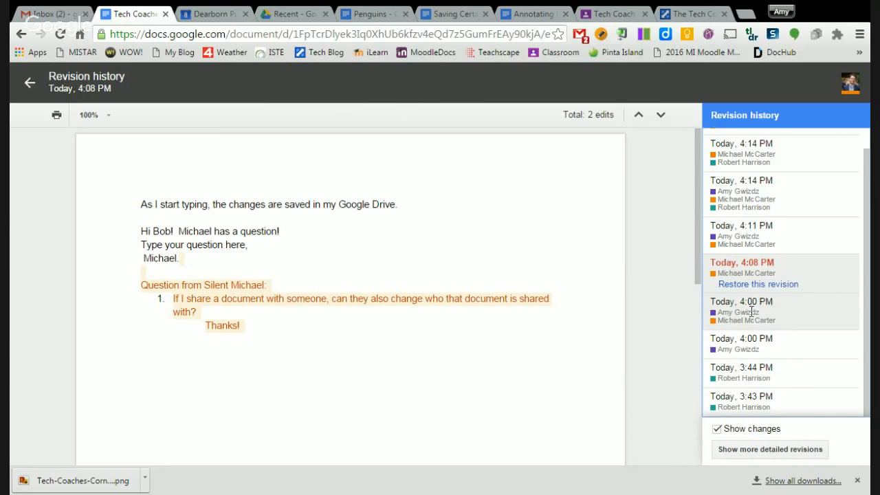
left_click(723, 352)
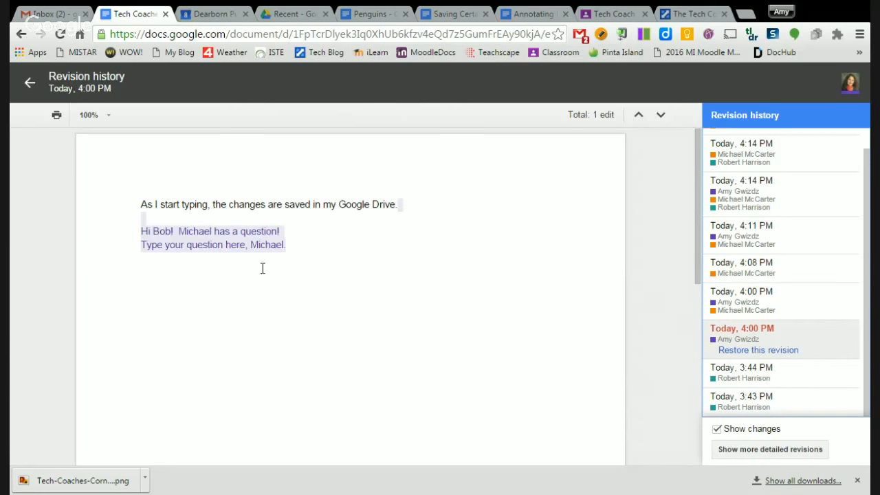
left_click(719, 370)
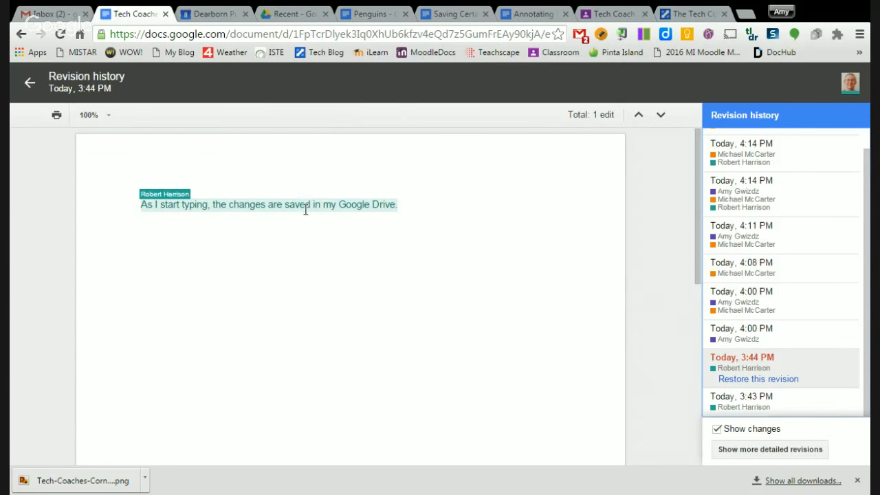
Preview the 4:08, 4:11, both 4:14 and the 4:17 PM revisions in order, and return to the document without restoring any.
left_click(739, 269)
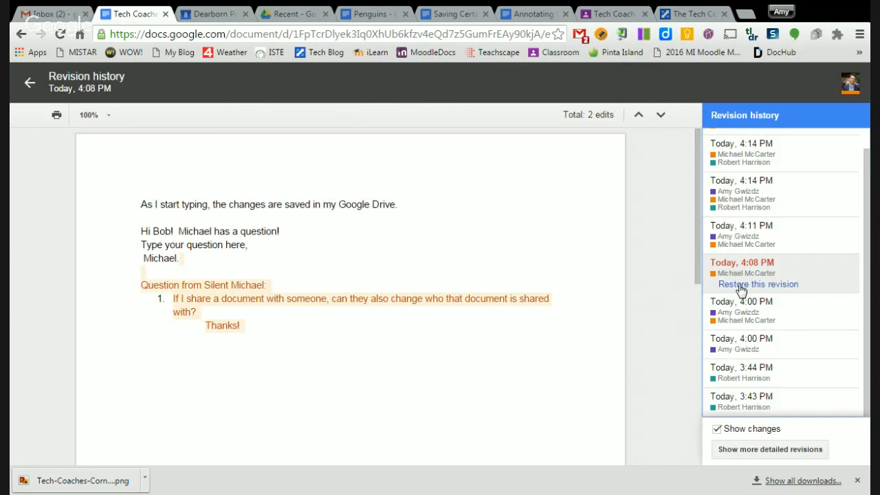
left_click(728, 244)
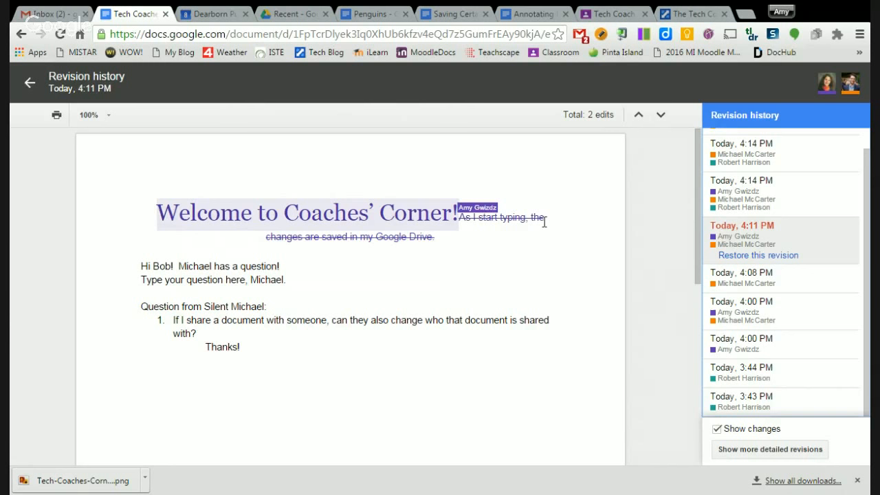
left_click(763, 201)
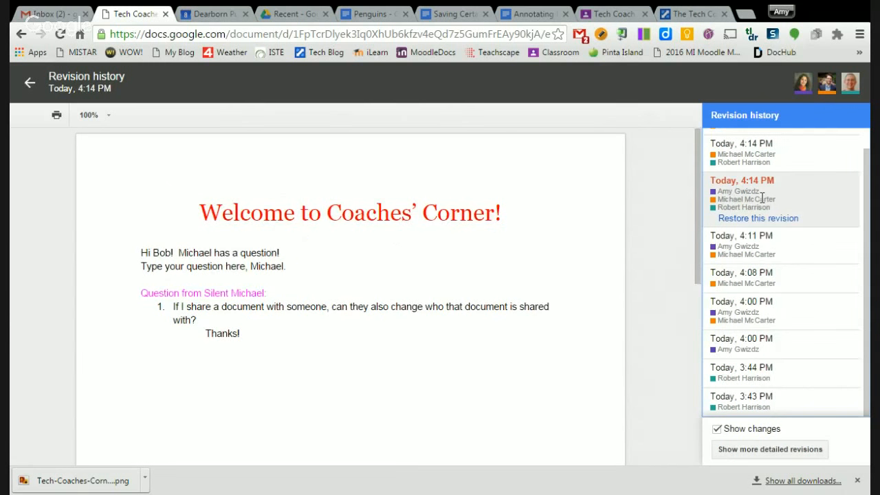
scroll(764, 200, "up", 1)
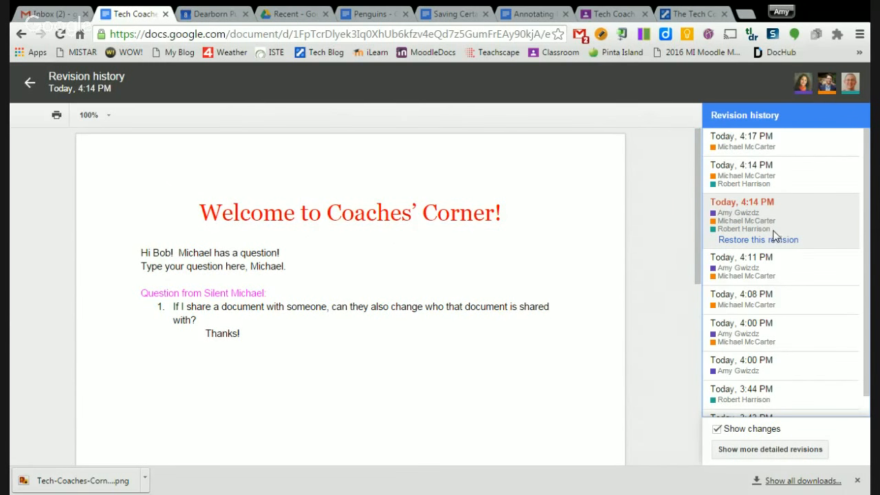
left_click(772, 169)
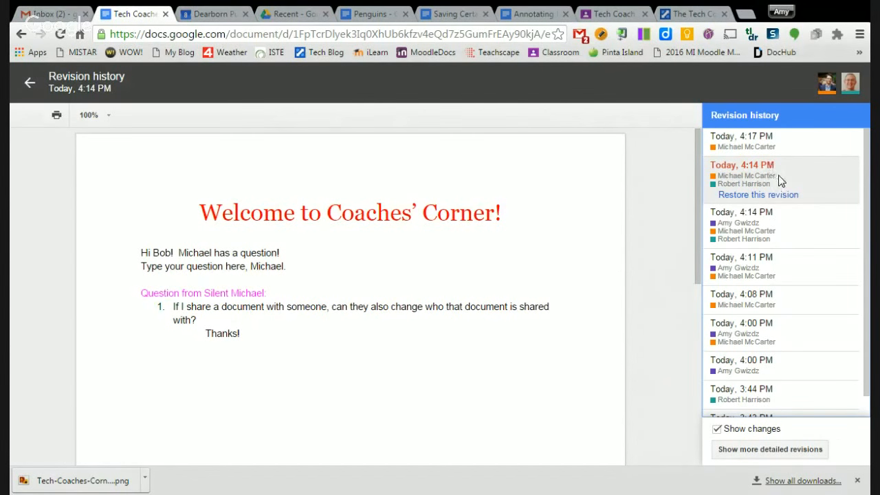
left_click(772, 146)
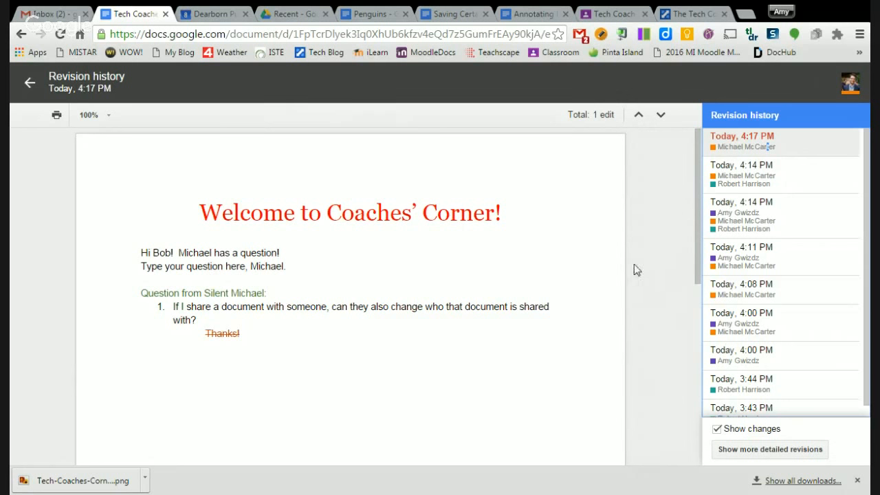
left_click(30, 82)
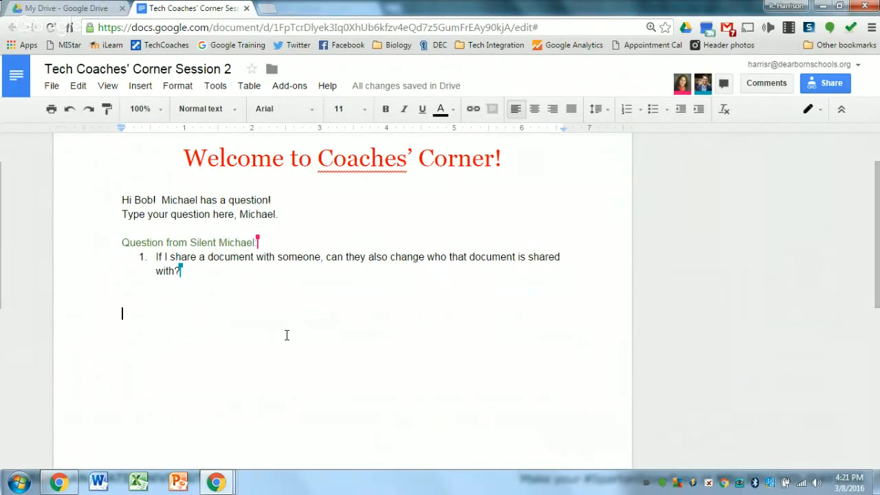
Open the bibliography manager of the EasyBib Bibliography Creator add-on.
left_click(290, 88)
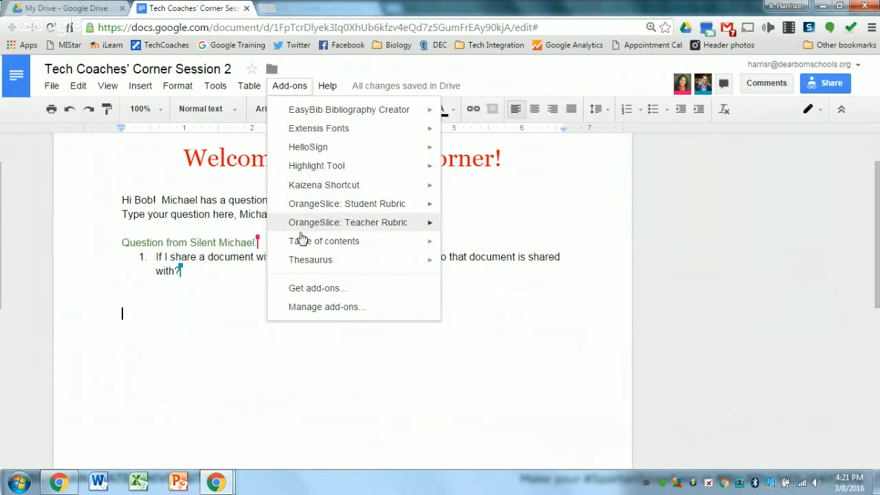
mouse_move(330, 115)
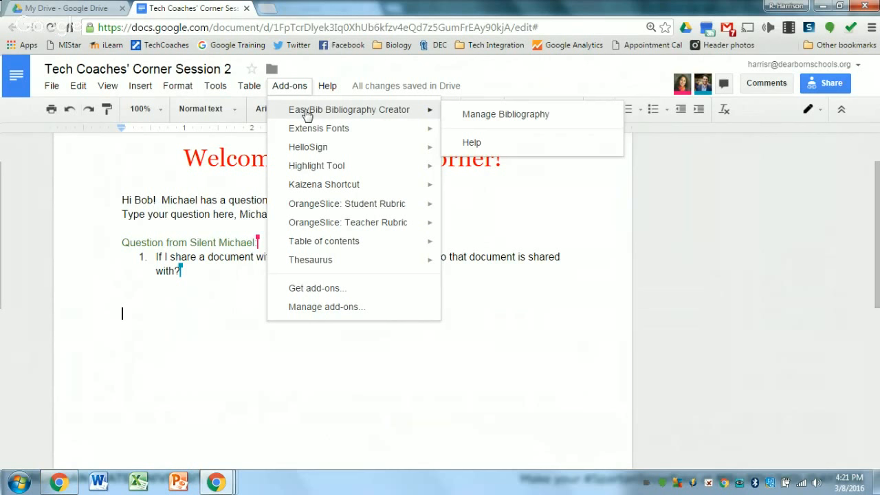
left_click(475, 119)
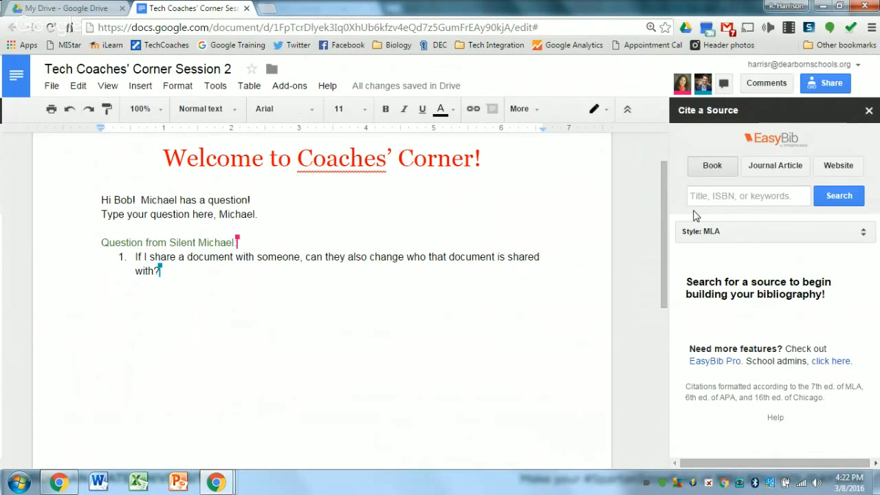
Open the Tech Coaches blog in a new browser tab and look through its live event section and recent posts.
left_click(268, 7)
left_click(170, 45)
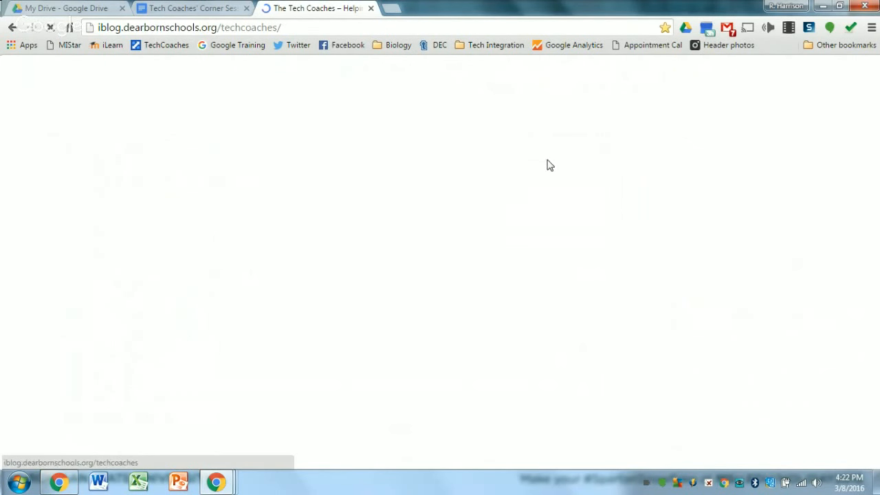
scroll(444, 237, "down", 5)
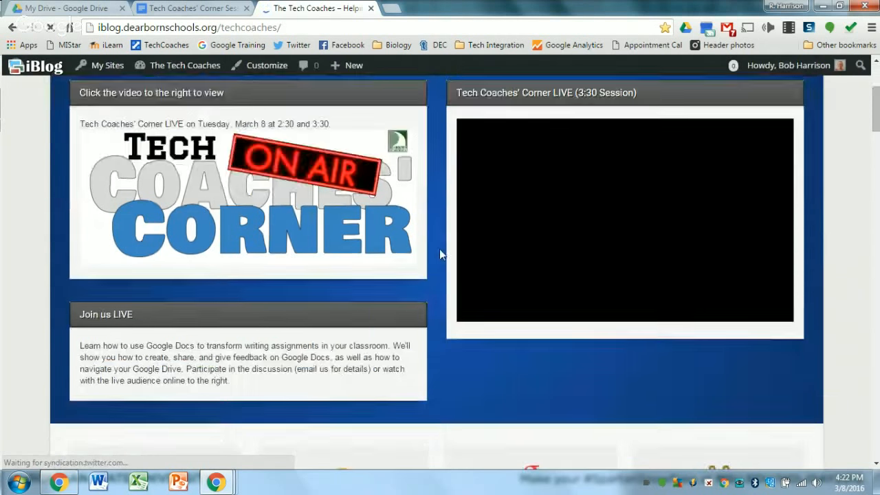
scroll(437, 244, "down", 8)
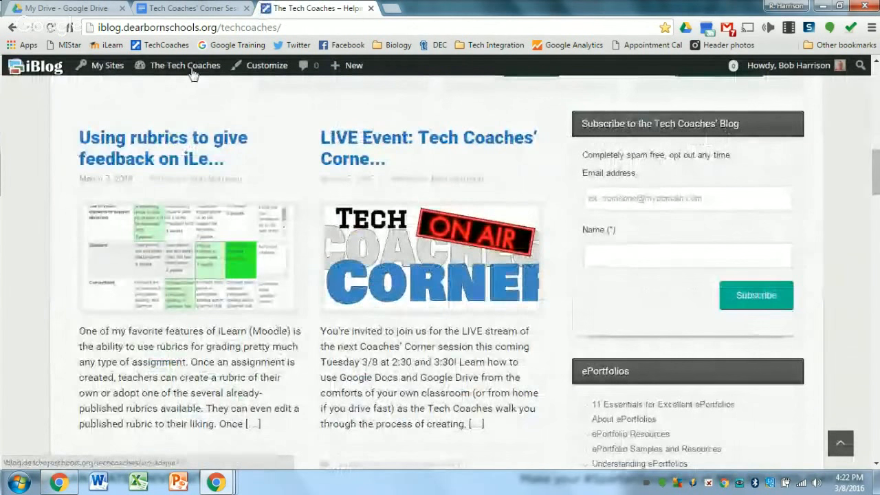
Open the blog post "Using rubrics to give feedback on iLearn (Moodle)", copy its web address, and return to the Tech Coaches' Corner Session 2 document.
left_click(171, 137)
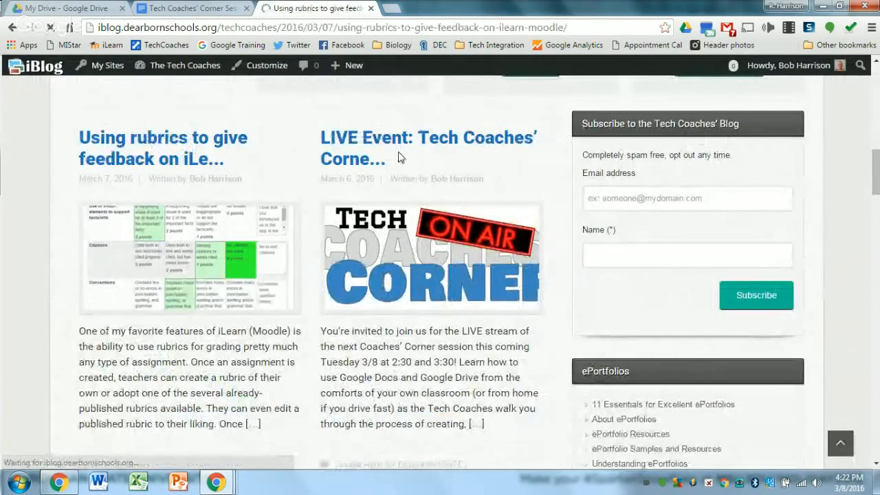
left_click(585, 26)
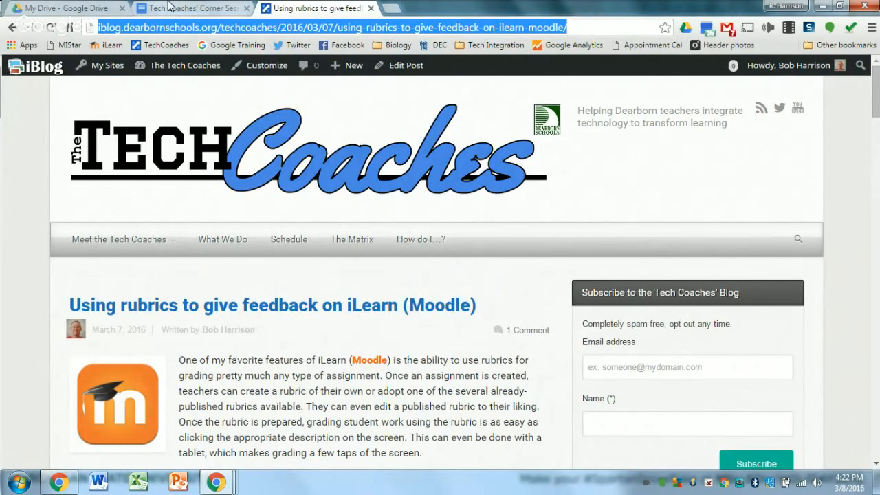
right_click(146, 28)
left_click(166, 73)
left_click(191, 7)
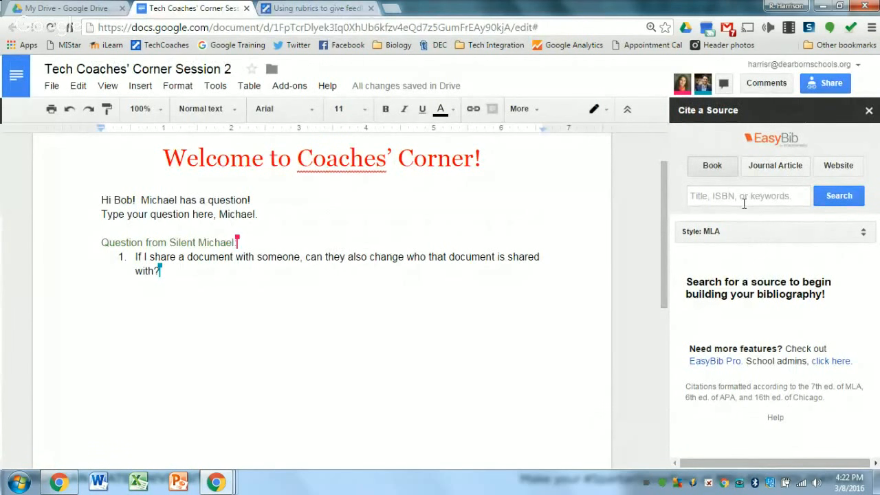
Search EasyBib for a website source using the copied post address and select the matching iLearn (Moodle) rubrics article for the bibliography.
left_click(834, 171)
left_click(708, 199)
key("ctrl+v")
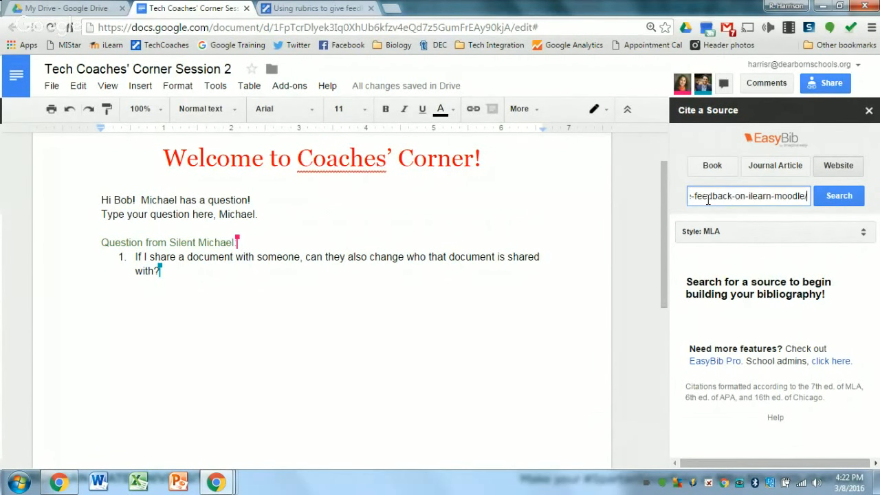
left_click(836, 203)
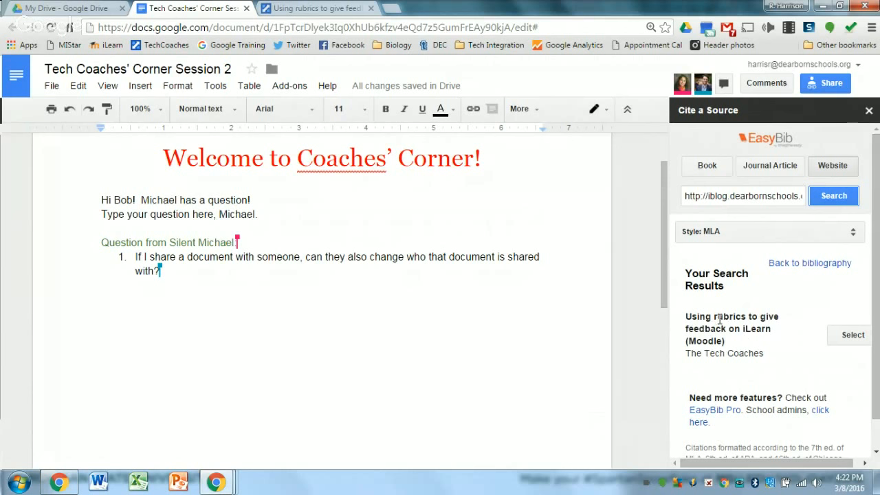
scroll(717, 320, "down", 1)
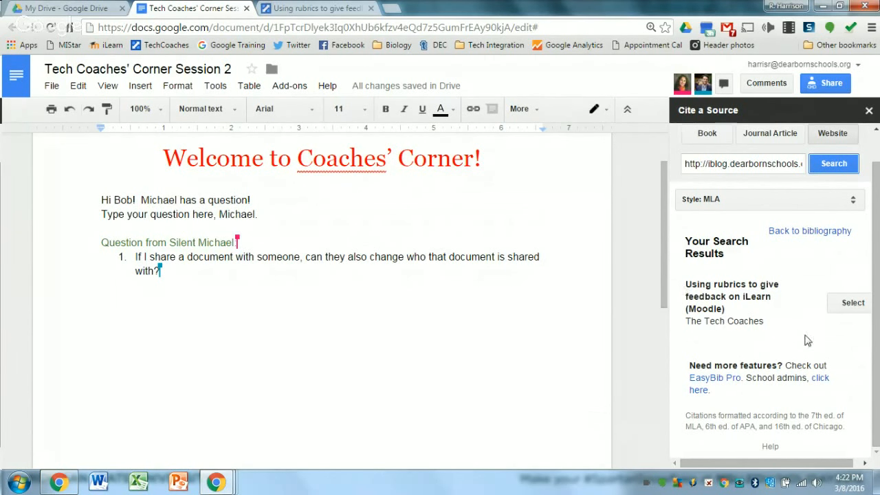
left_click(849, 308)
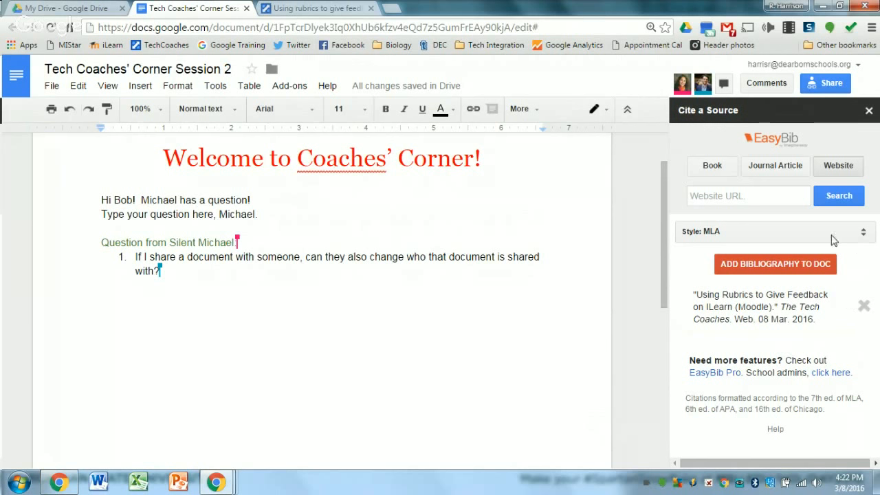
Set the citation style to APA and add the bibliography to the document.
left_click(721, 236)
left_click(700, 301)
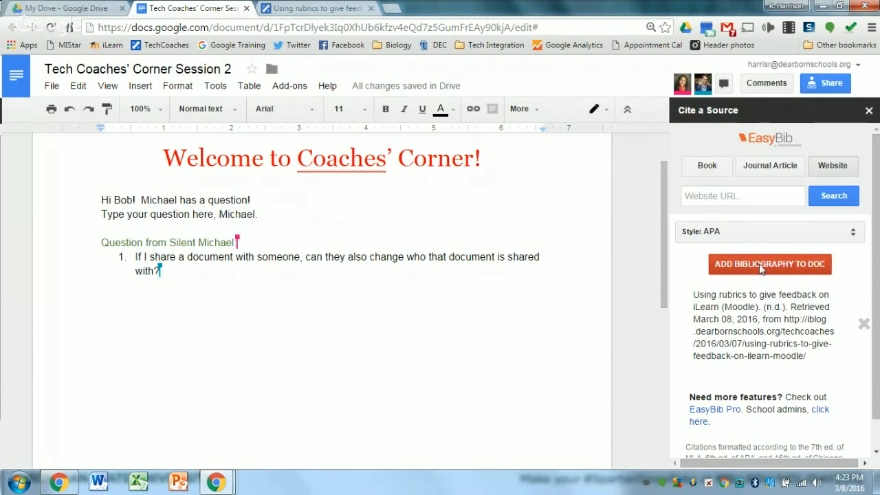
left_click(743, 268)
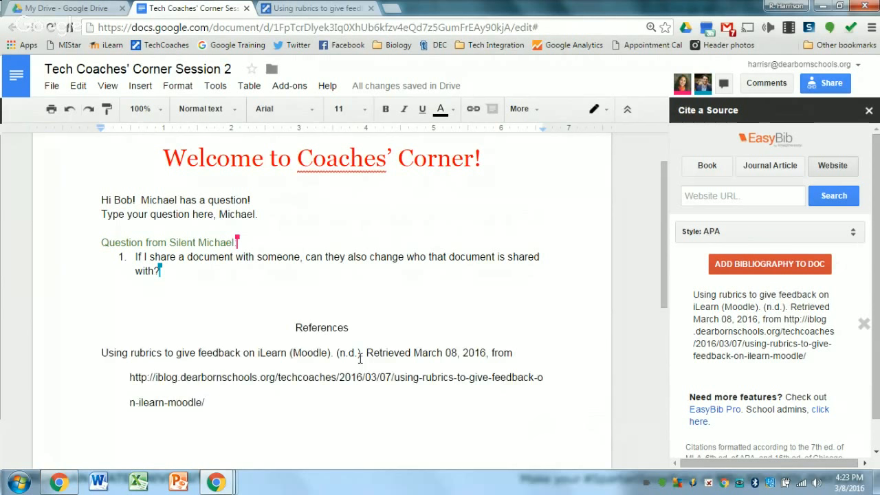
left_click_drag(453, 364, 512, 351)
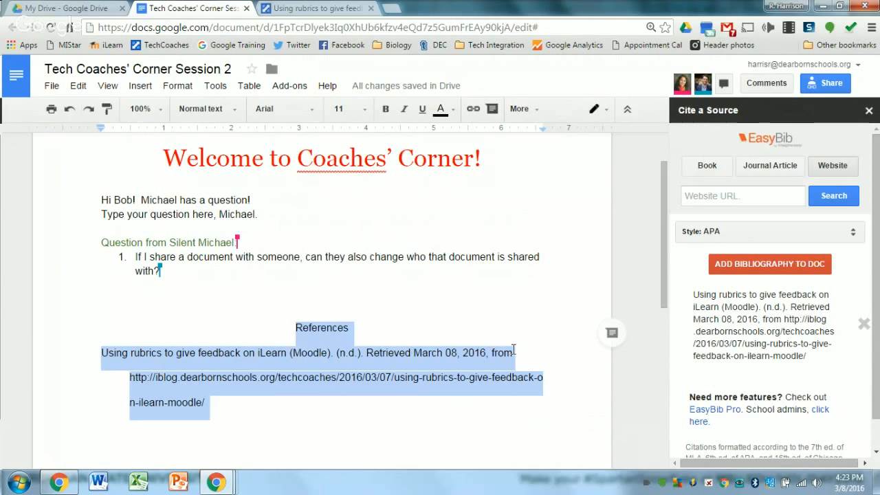
left_click(527, 284)
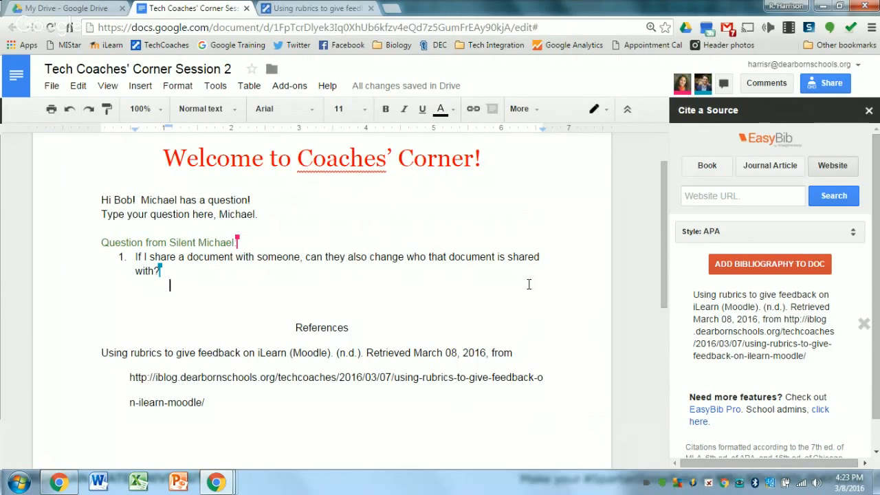
left_click(719, 195)
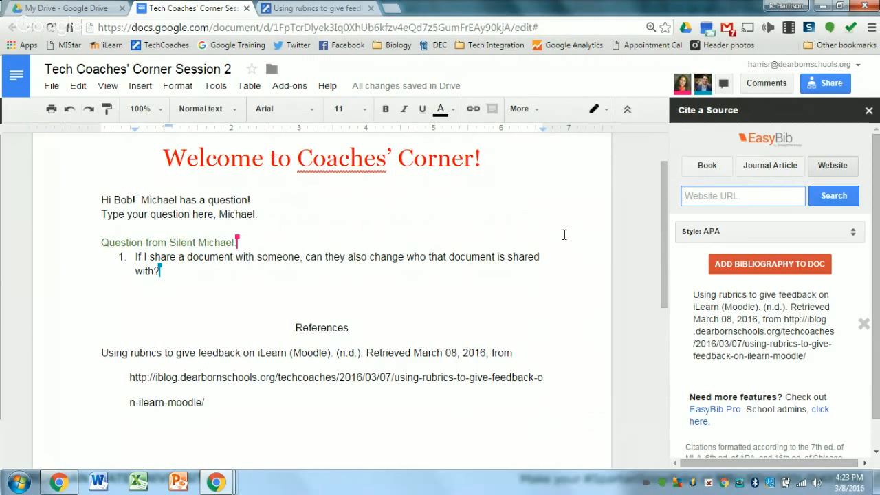
Look through the installed add-ons and their commands, including Extensis Fonts, Highlight Tool, Kaizena Shortcut, OrangeSlice and Table of contents.
left_click(291, 86)
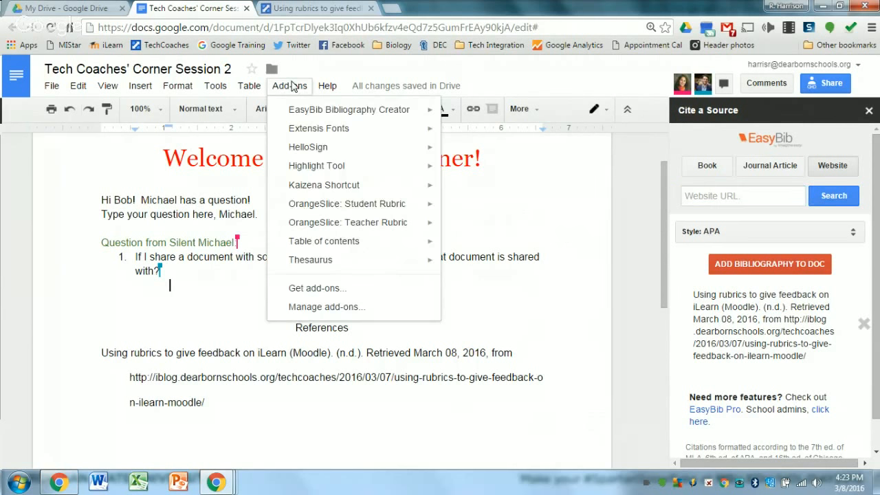
mouse_move(299, 133)
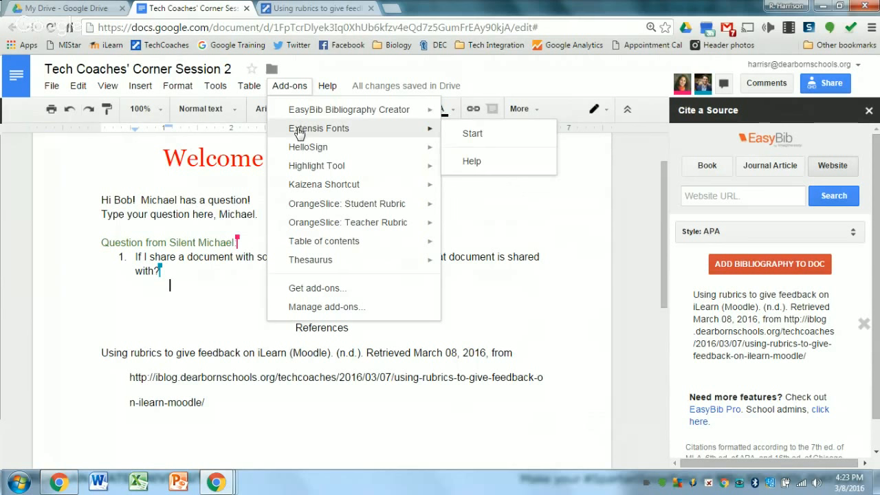
mouse_move(304, 169)
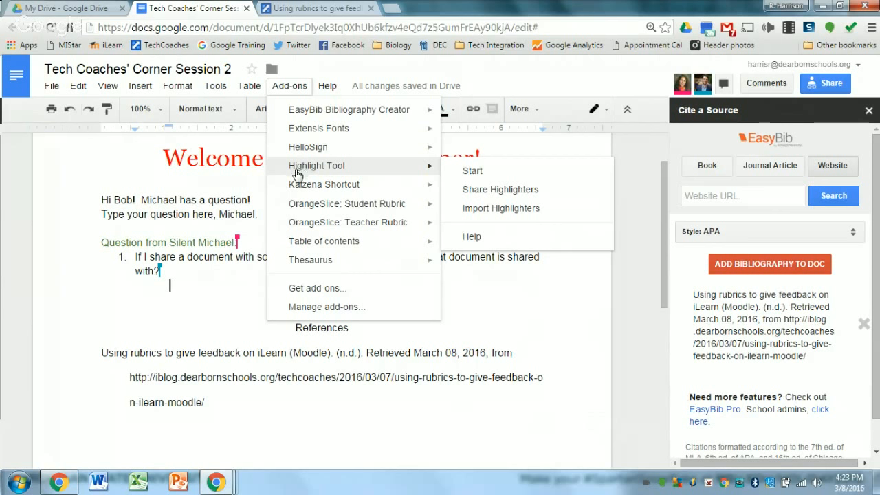
mouse_move(297, 193)
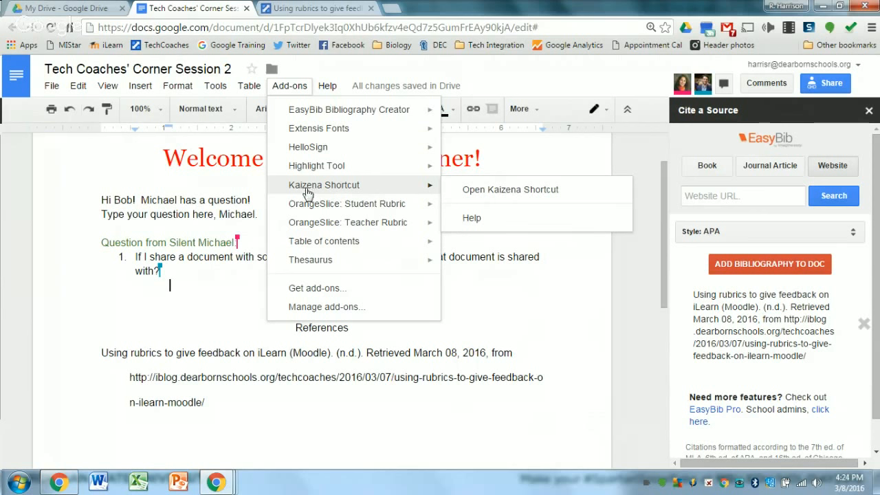
mouse_move(353, 210)
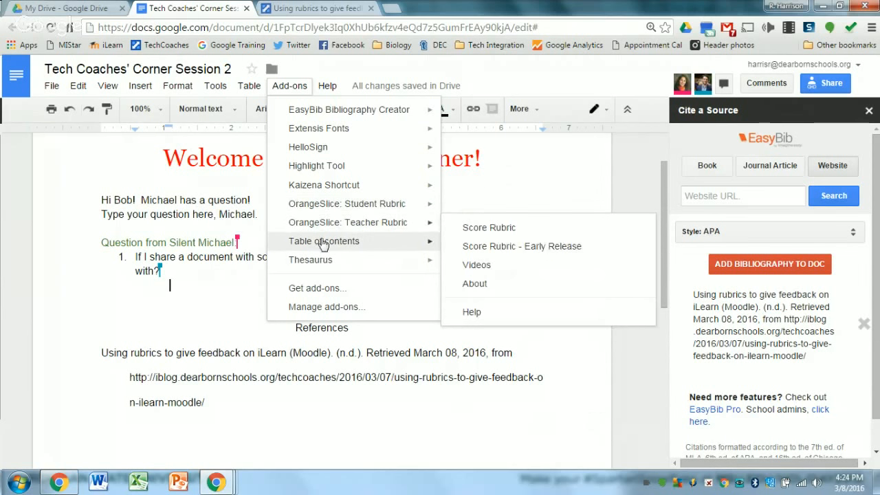
mouse_move(327, 241)
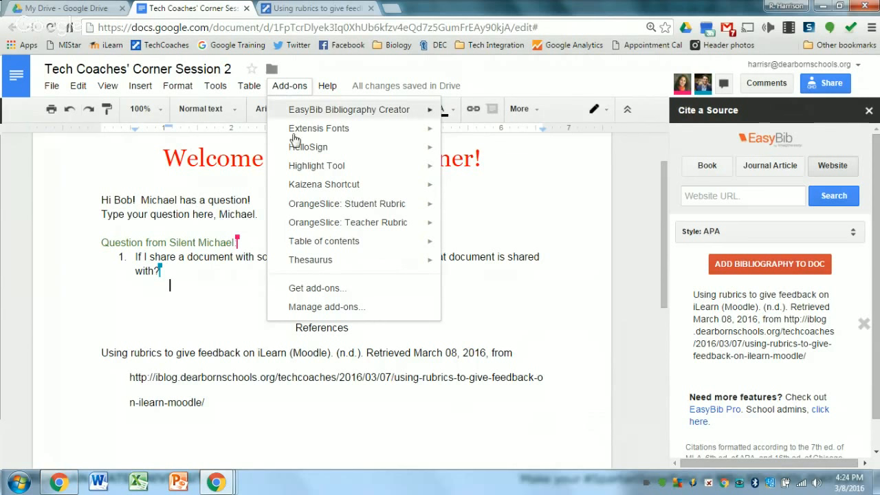
left_click(68, 158)
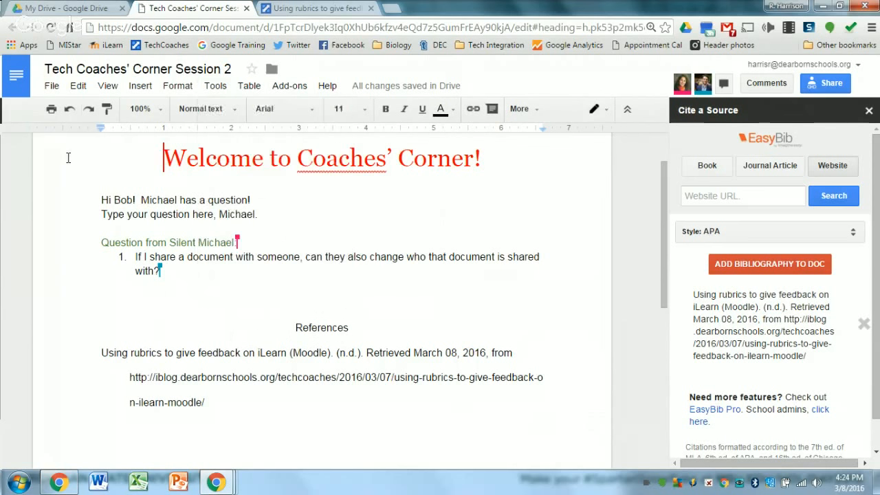
Add a blank line below the numbered question and dictate a paragraph there with voice typing, explaining how it records speech and spoken punctuation.
left_click(235, 281)
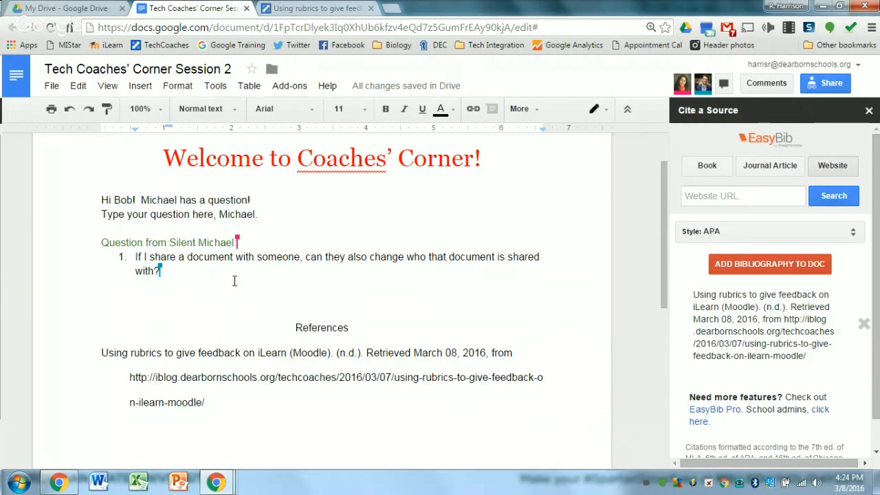
key("Return")
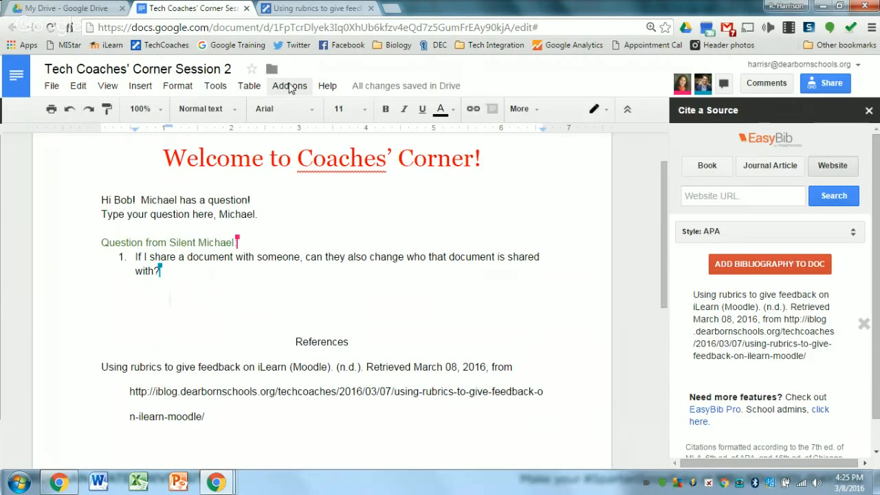
left_click(212, 88)
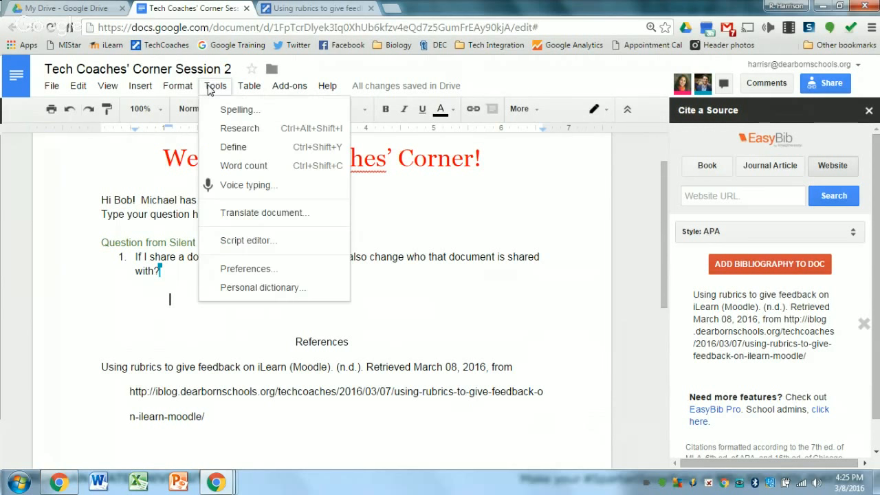
left_click(227, 190)
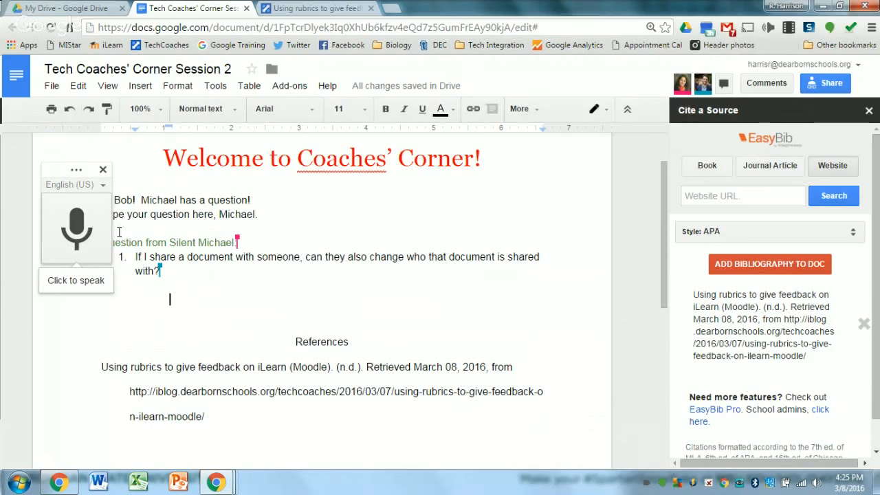
left_click(77, 229)
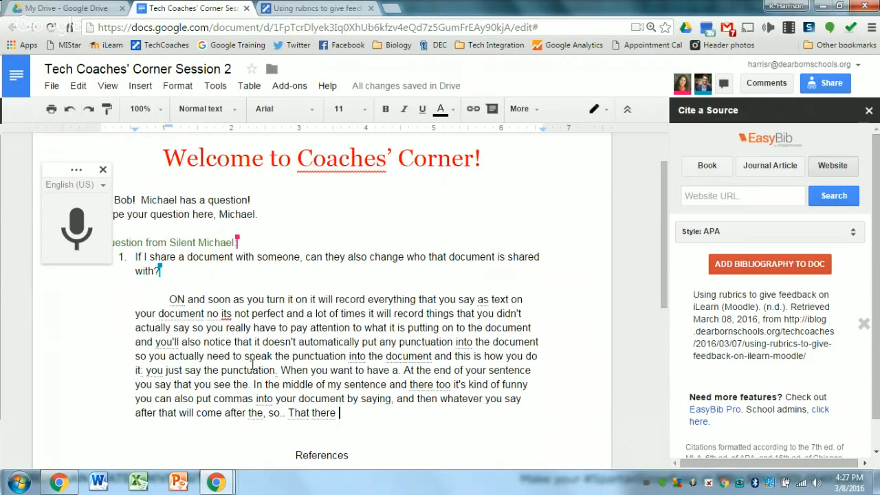
Switch to the Google Hangouts broadcast window and show your own screen share in the main view.
left_click(219, 483)
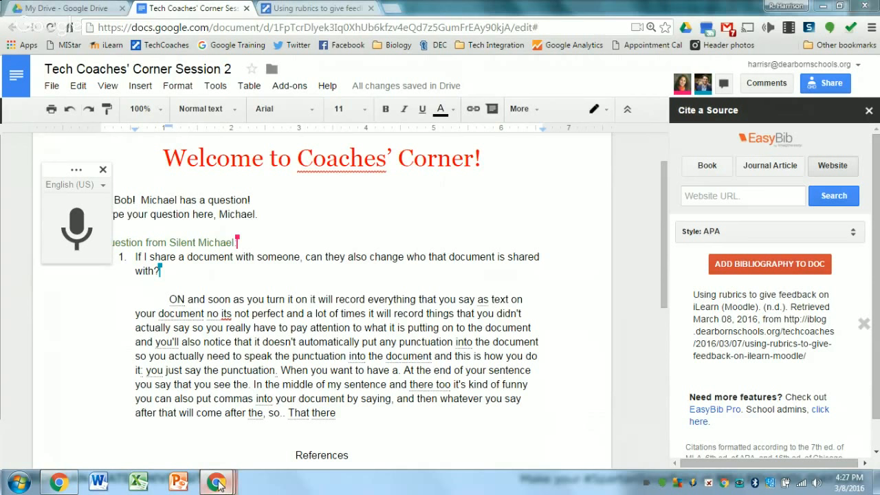
left_click(224, 433)
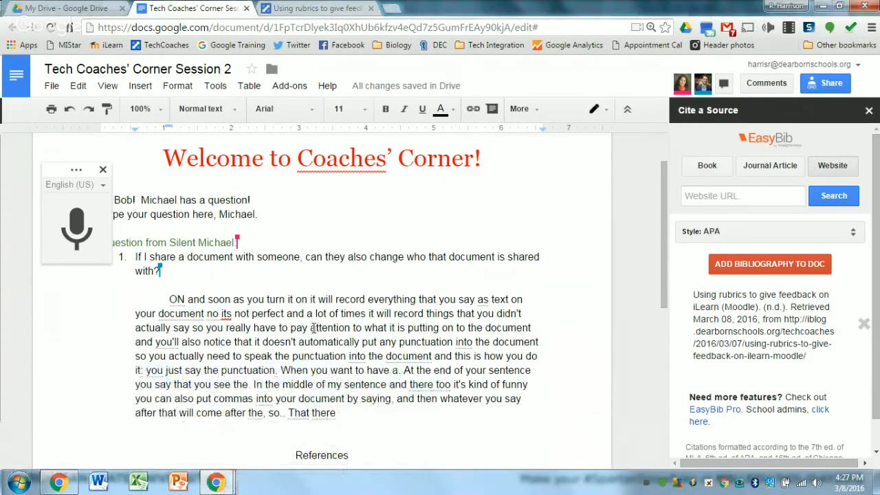
scroll(322, 348, "down", 3)
scroll(326, 363, "up", 4)
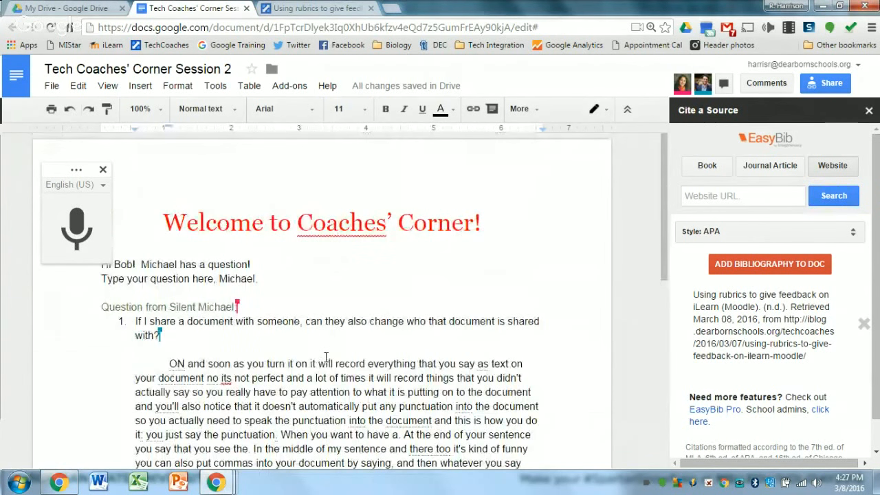
left_click(225, 484)
left_click(347, 411)
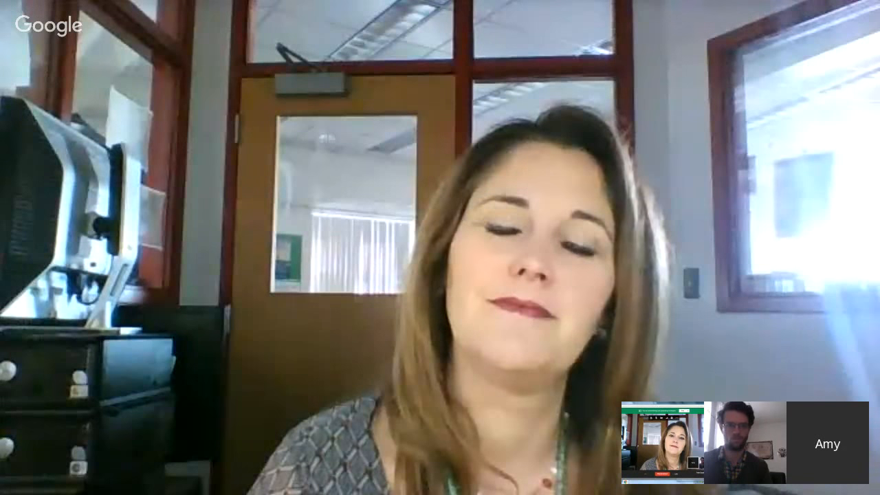
left_click(783, 344)
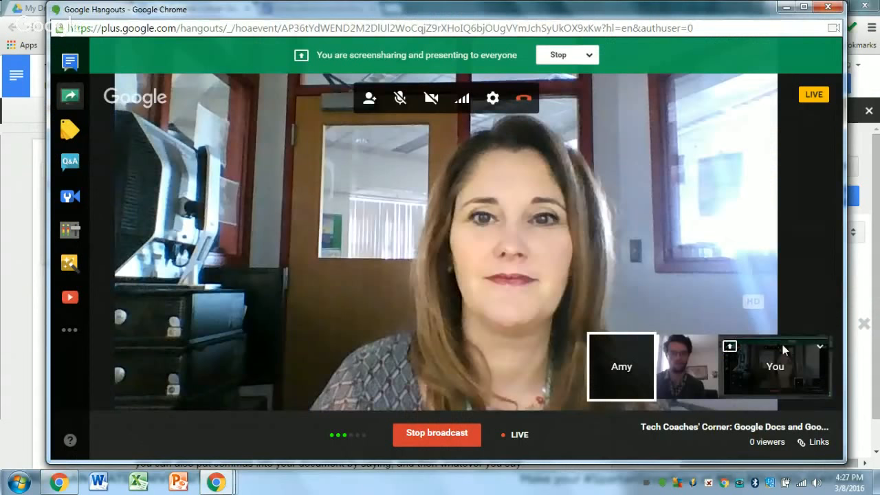
left_click(782, 344)
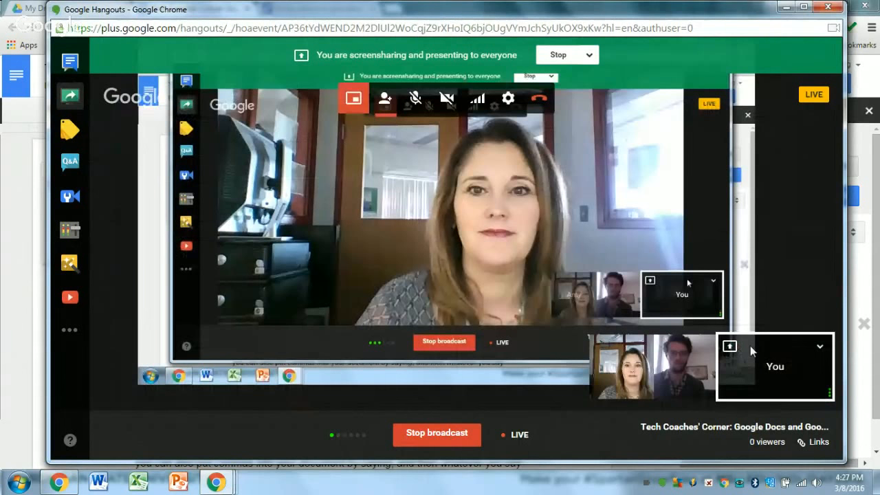